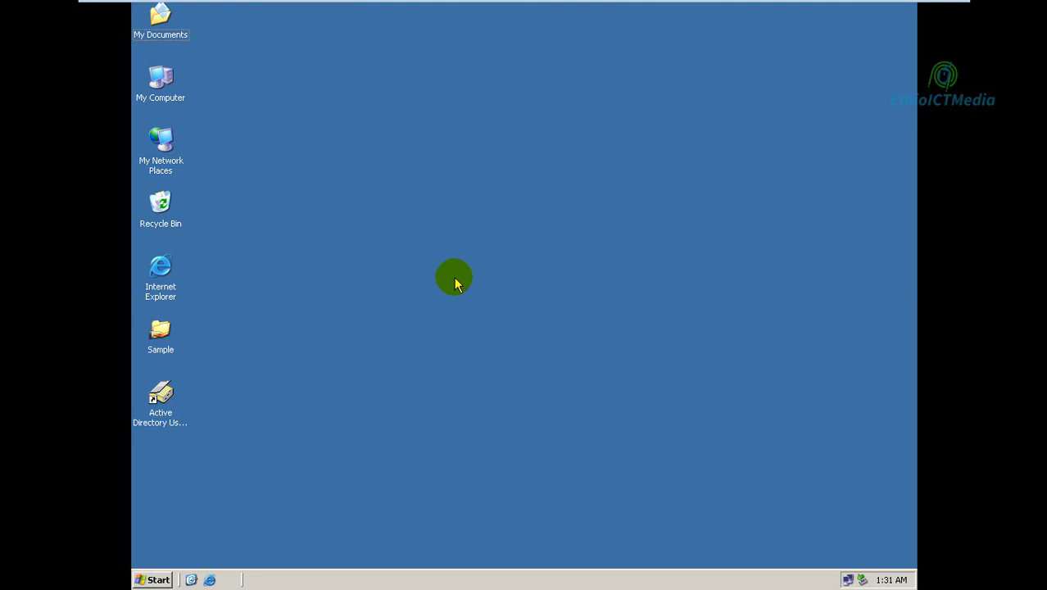
Open My Computer from the Start menu and move its window up and left.
left_click(155, 579)
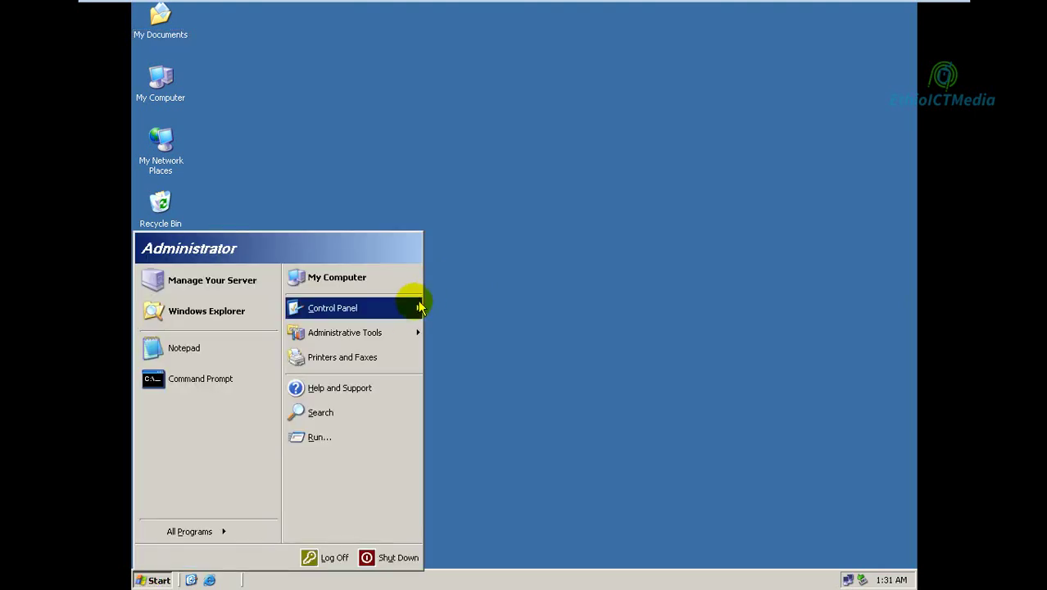
left_click(382, 279)
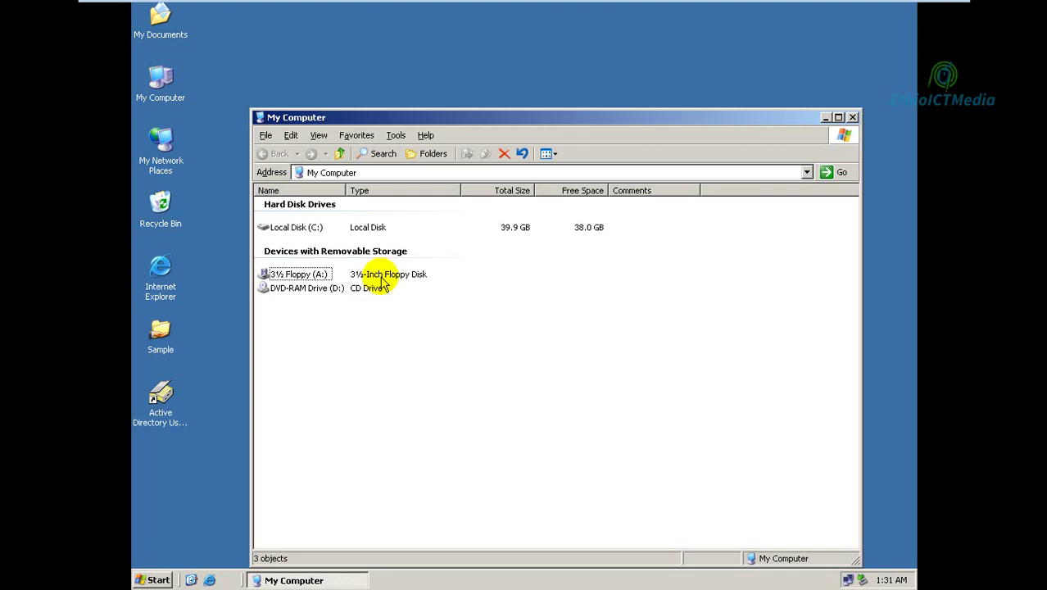
left_click_drag(490, 123, 474, 98)
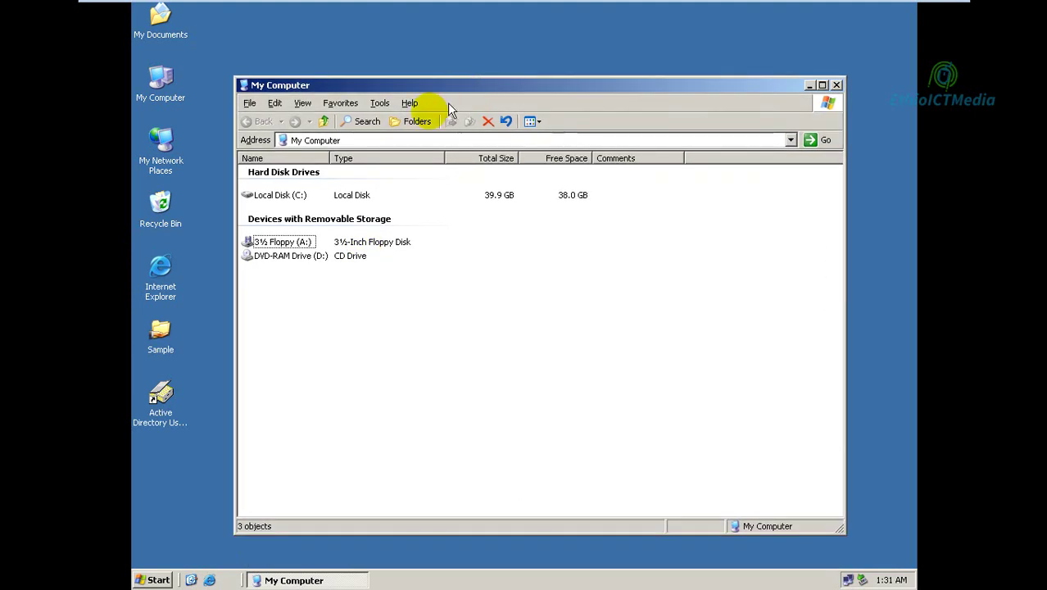
In Folder Options View settings, stop hiding protected operating system files and apply.
left_click(386, 109)
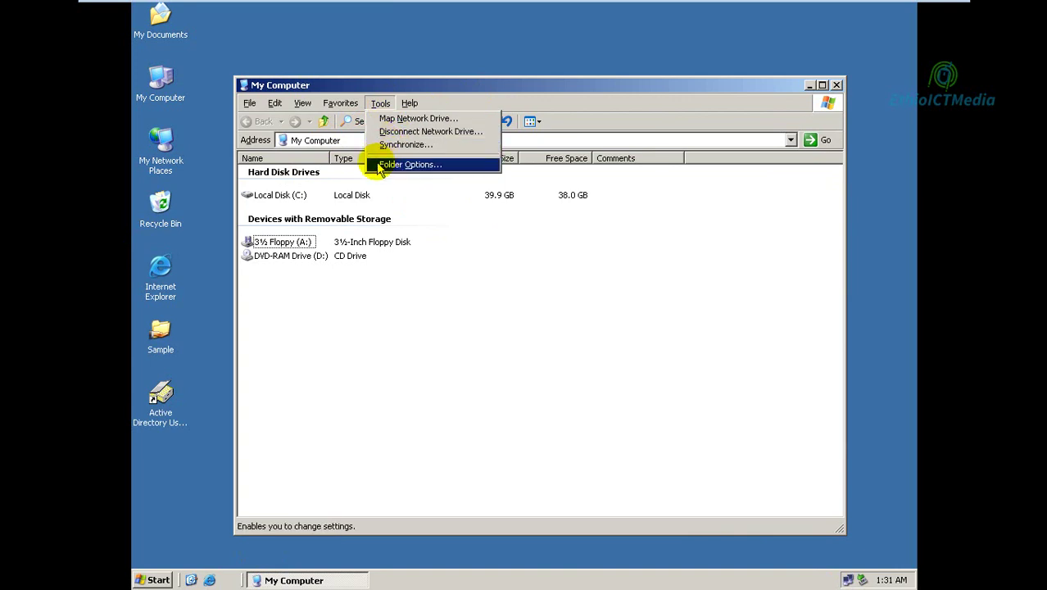
left_click(379, 164)
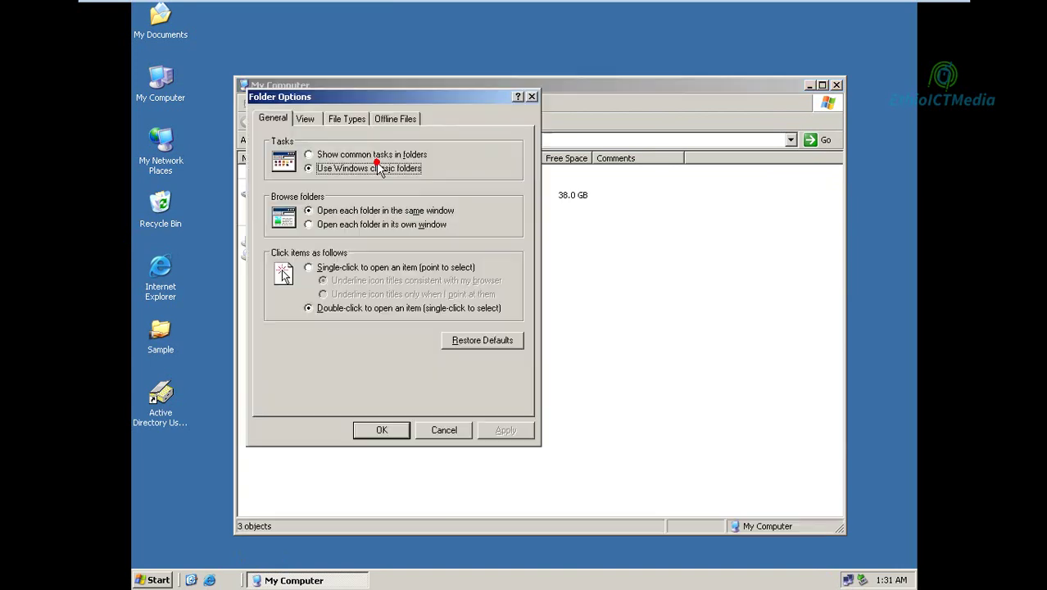
left_click(311, 119)
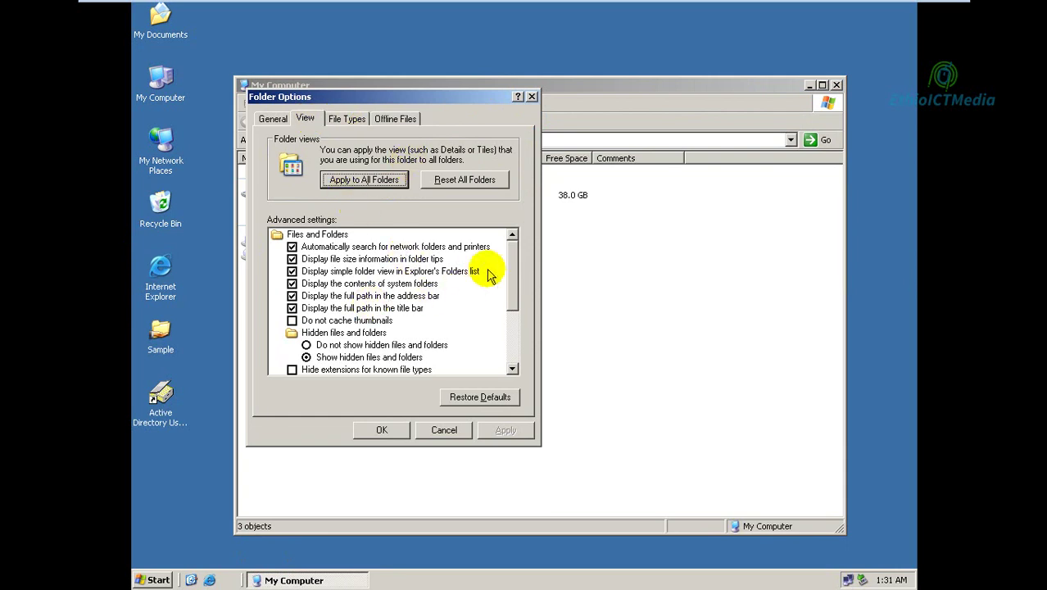
left_click_drag(517, 282, 513, 334)
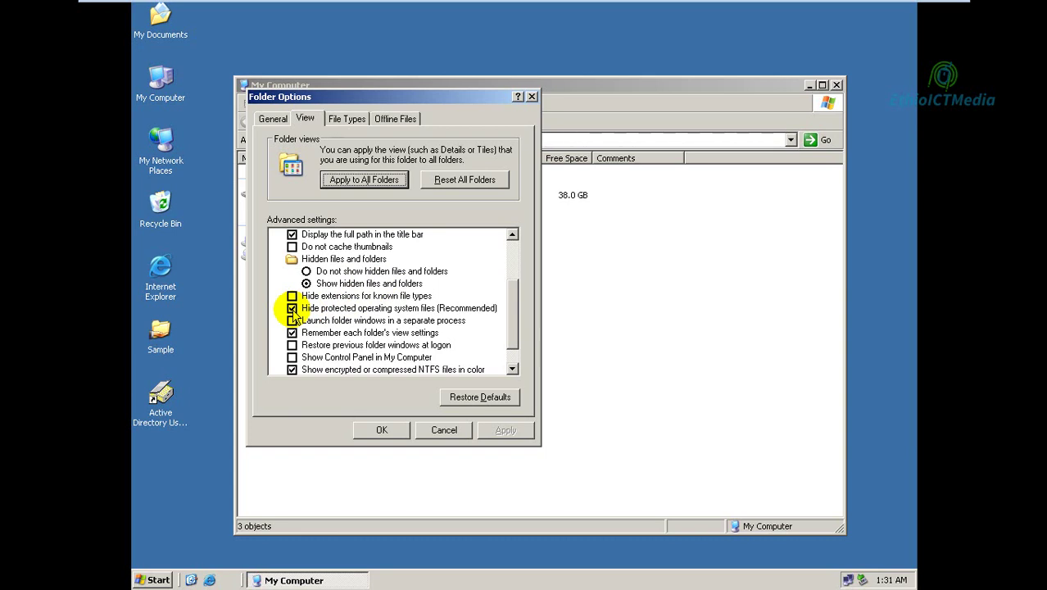
left_click(292, 308)
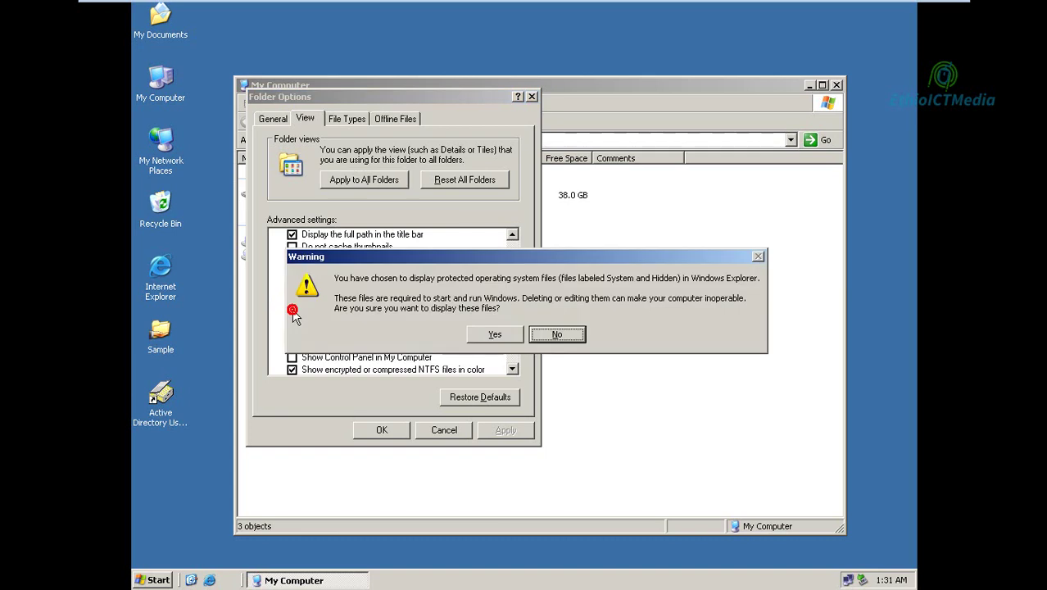
left_click(494, 336)
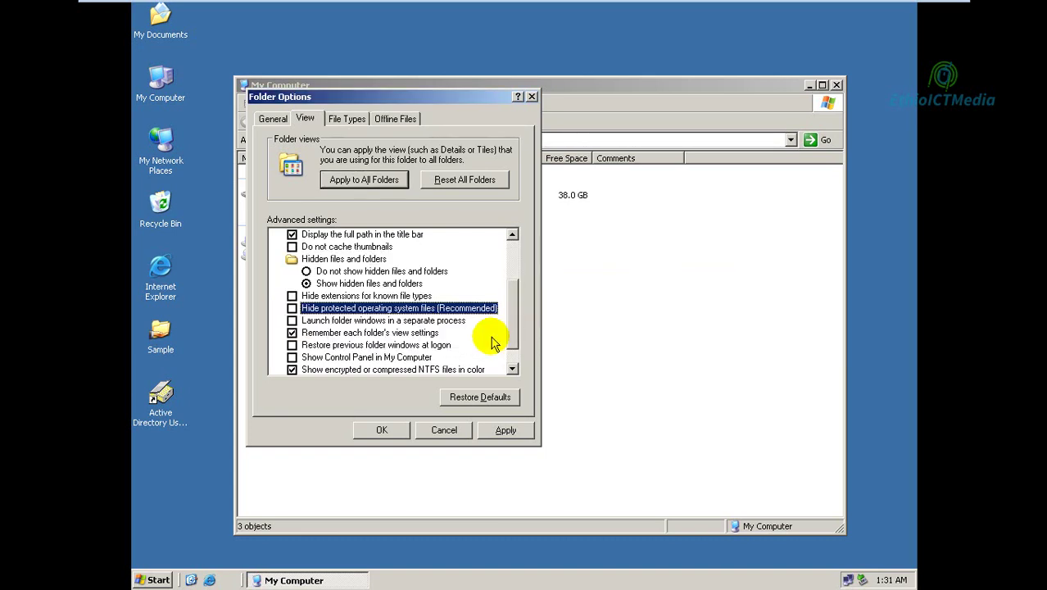
left_click(502, 428)
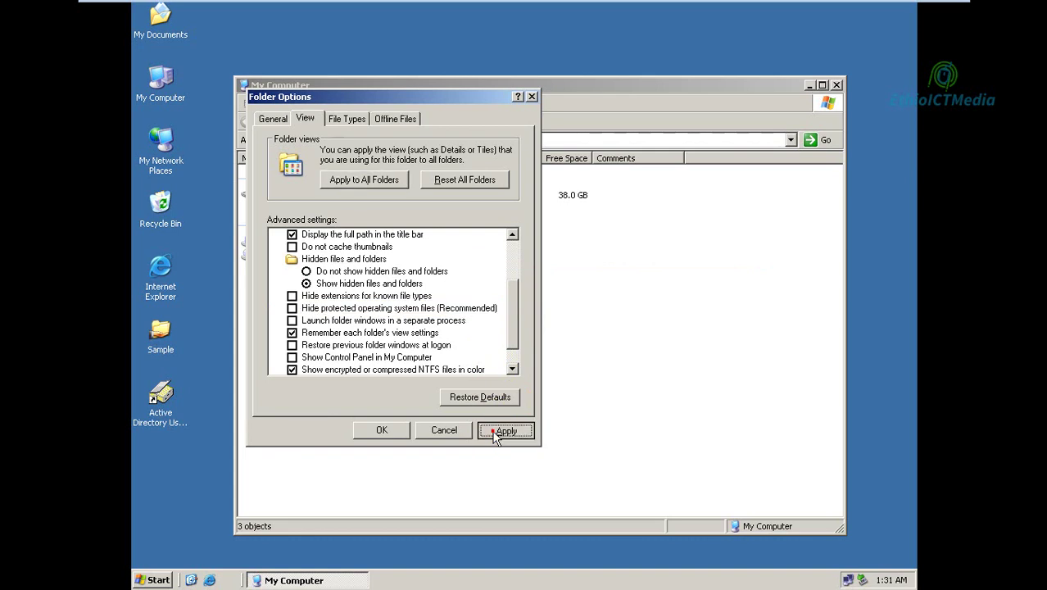
left_click(400, 432)
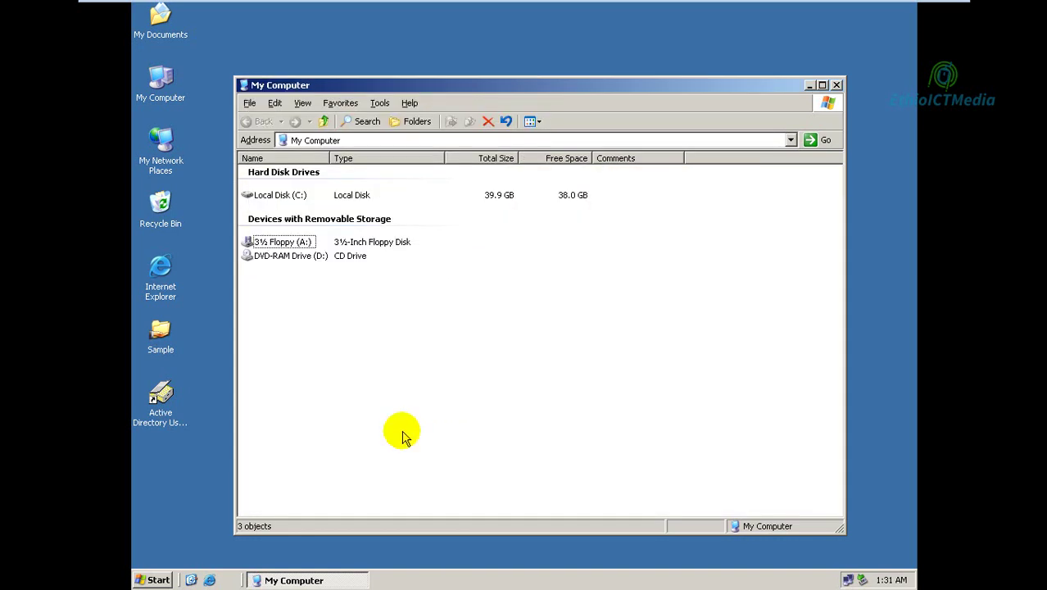
Delete ntldr from the root of Local Disk (C:), then close the drive window.
double_click(291, 195)
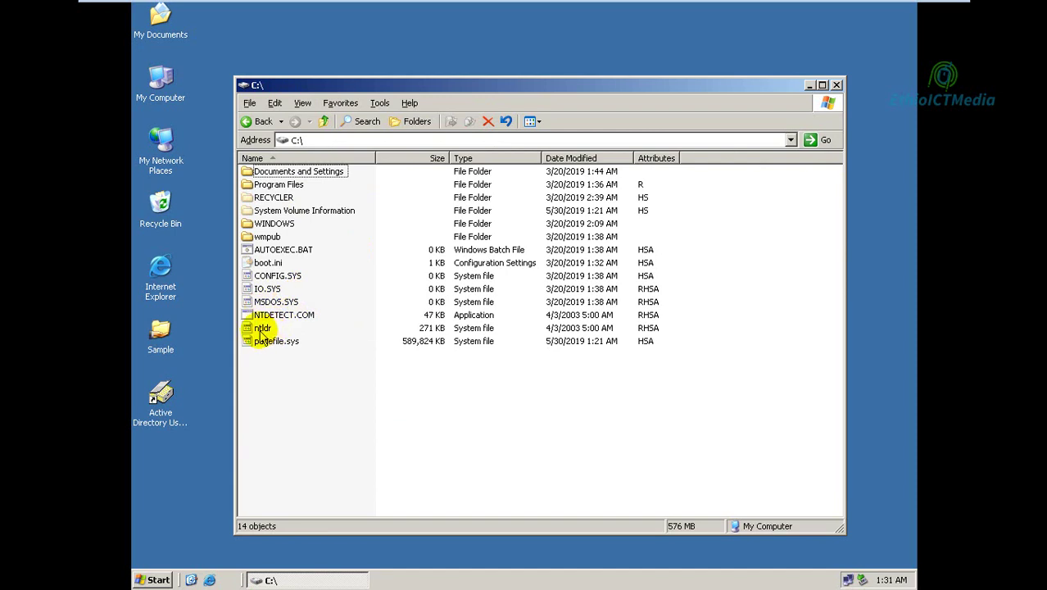
mouse_move(261, 337)
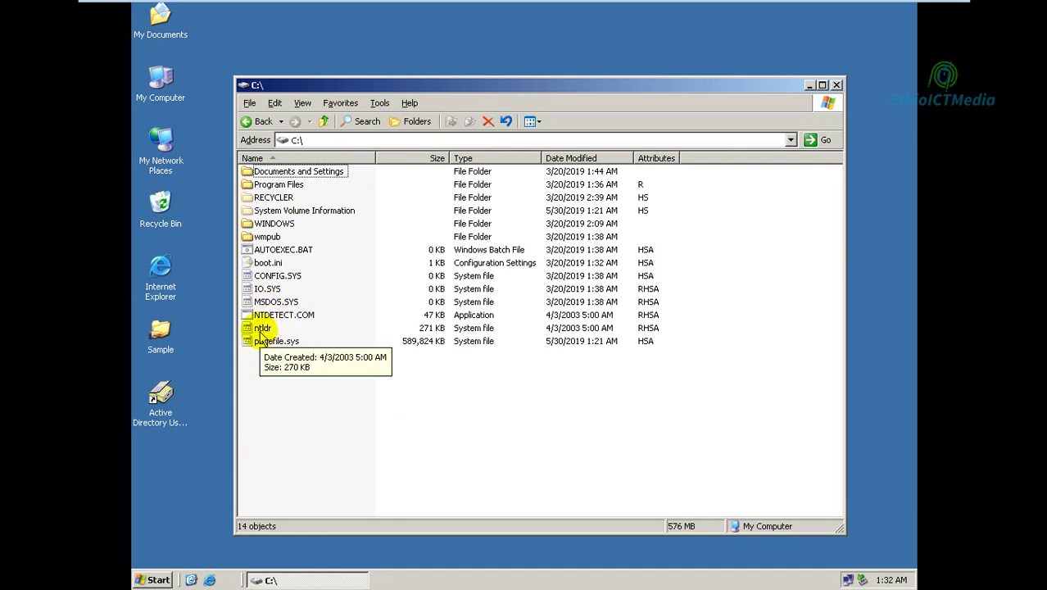
left_click(259, 332)
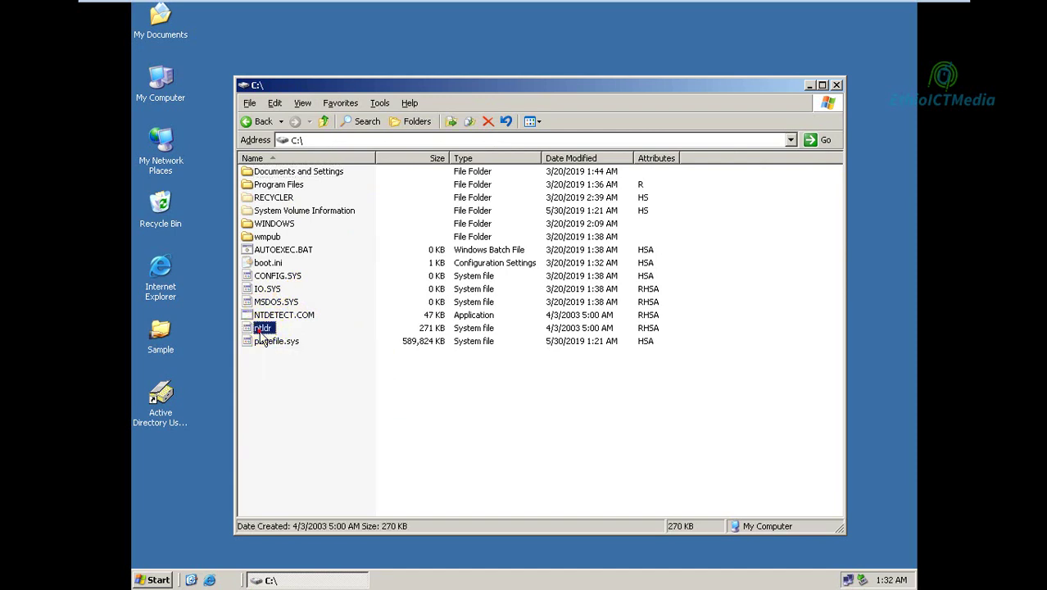
right_click(260, 332)
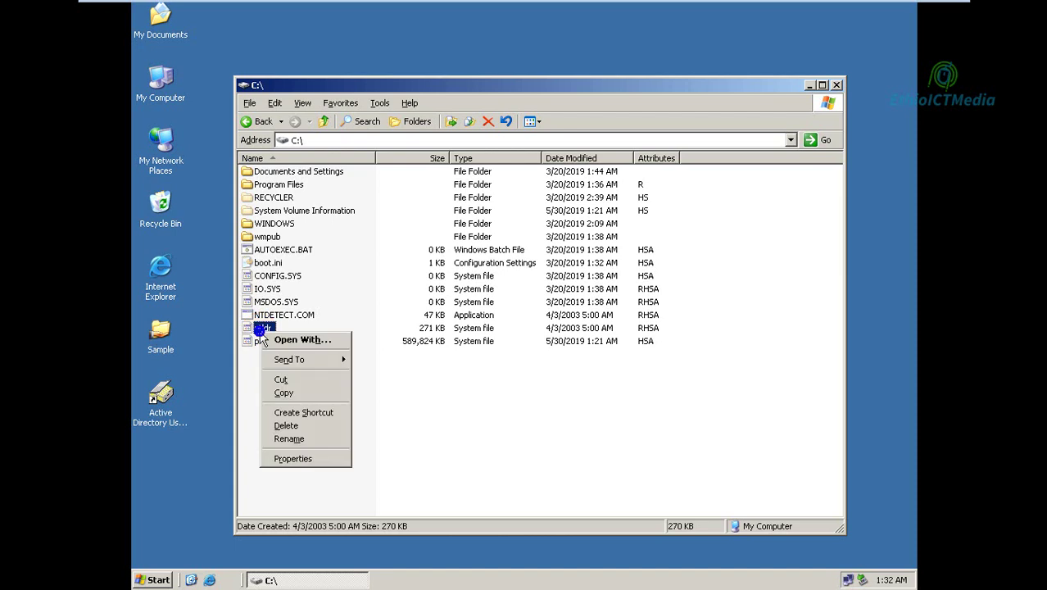
left_click(288, 425)
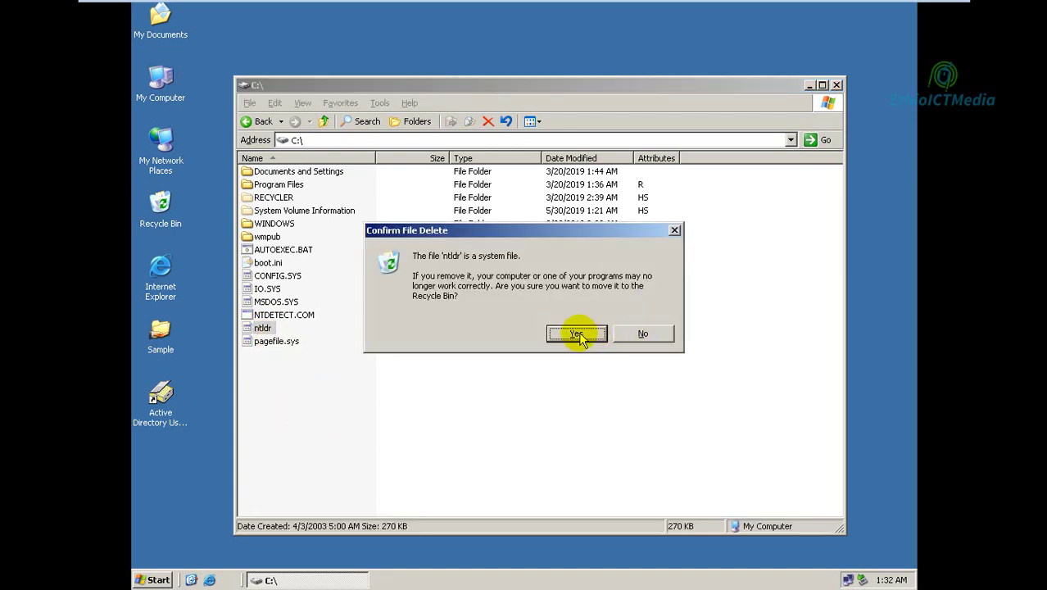
left_click(579, 335)
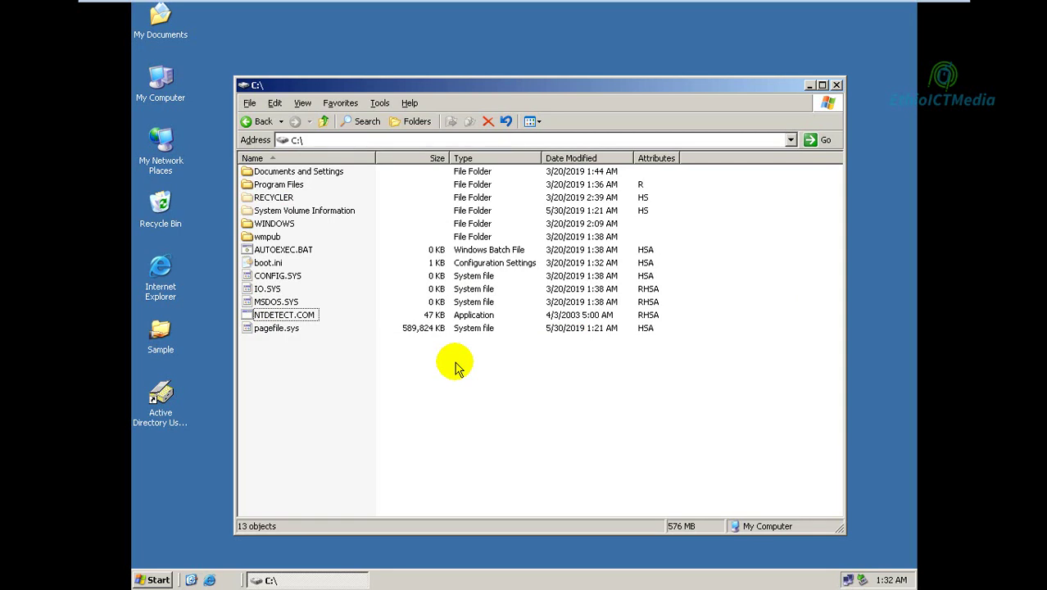
left_click(837, 86)
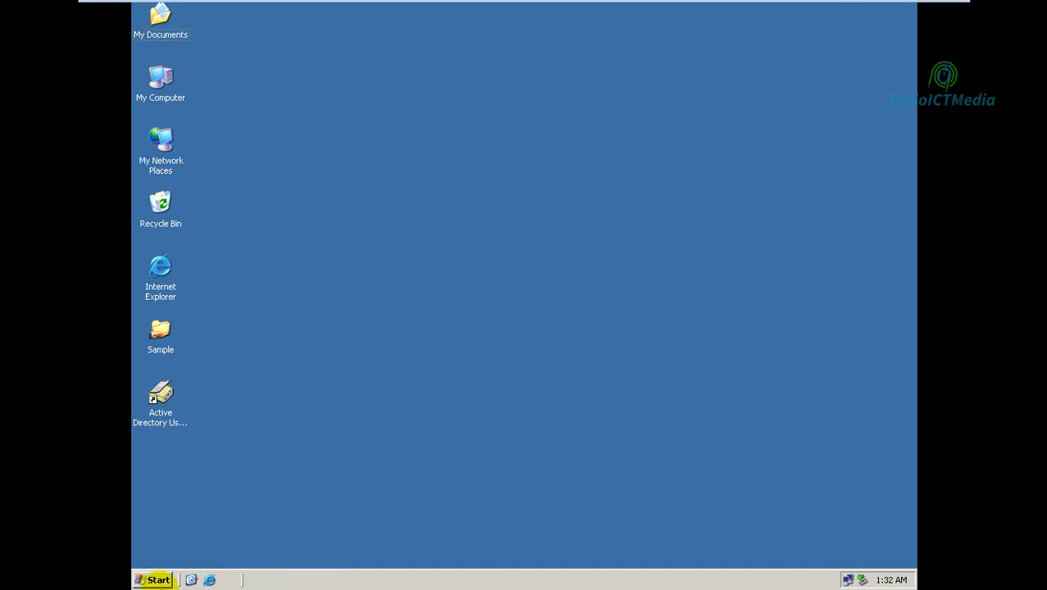
Restart the server via Start > Shut Down with the comment 'ok'.
left_click(152, 580)
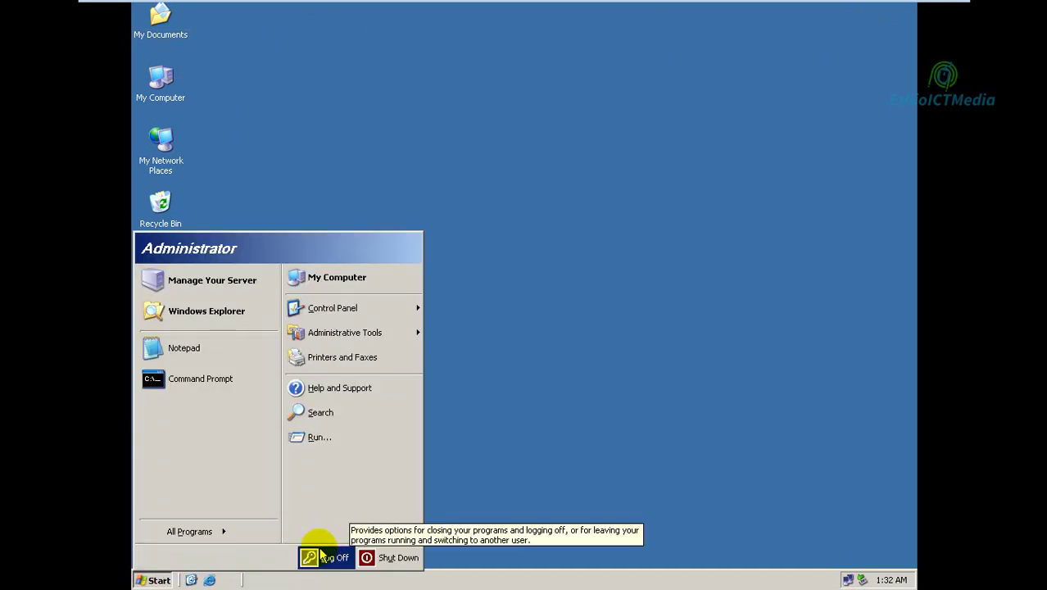
left_click(367, 558)
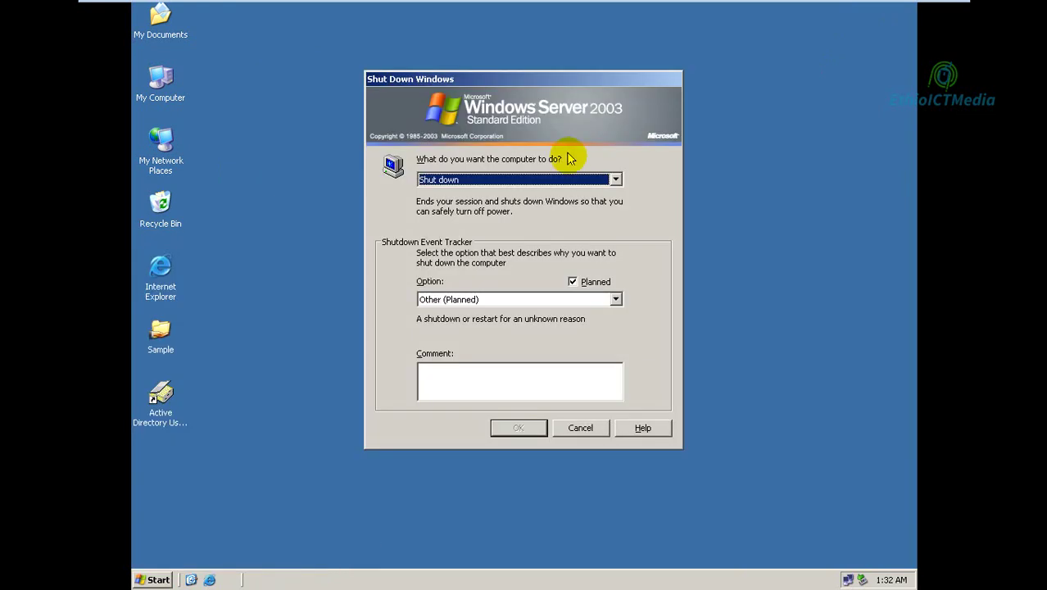
left_click(550, 180)
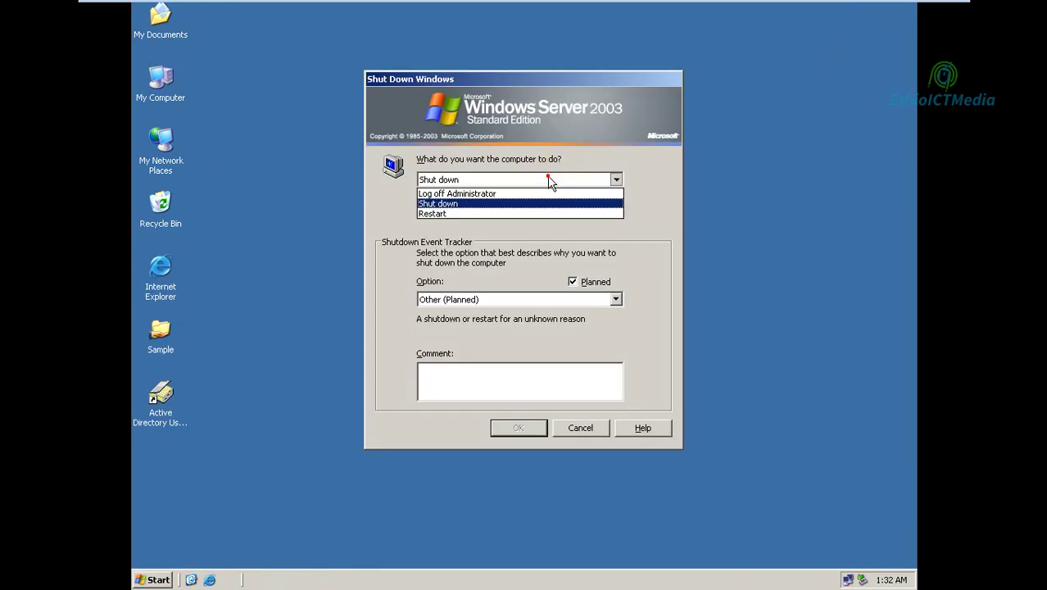
left_click(485, 213)
left_click(457, 376)
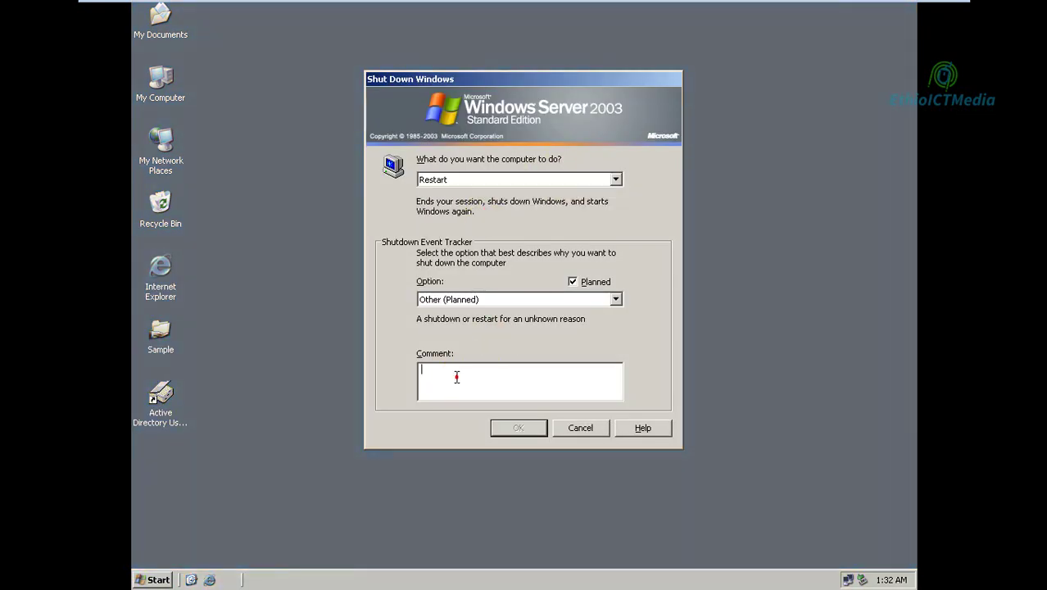
type("ok")
key("Return")
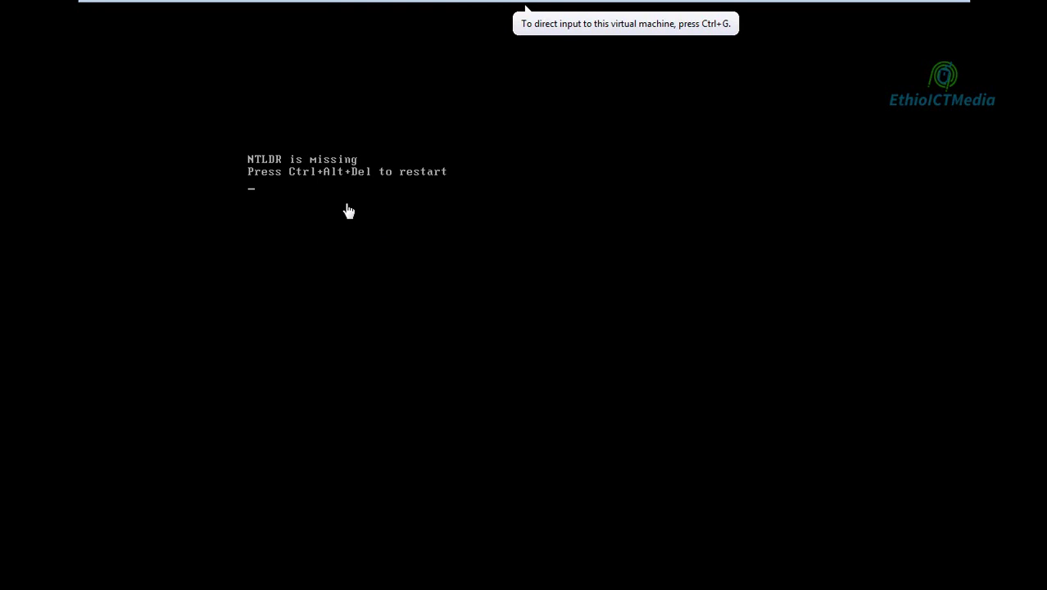
Reboot the VM with Send Ctrl+Alt+Del and choose CD-ROM Drive in the Boot Menu.
mouse_move(424, 4)
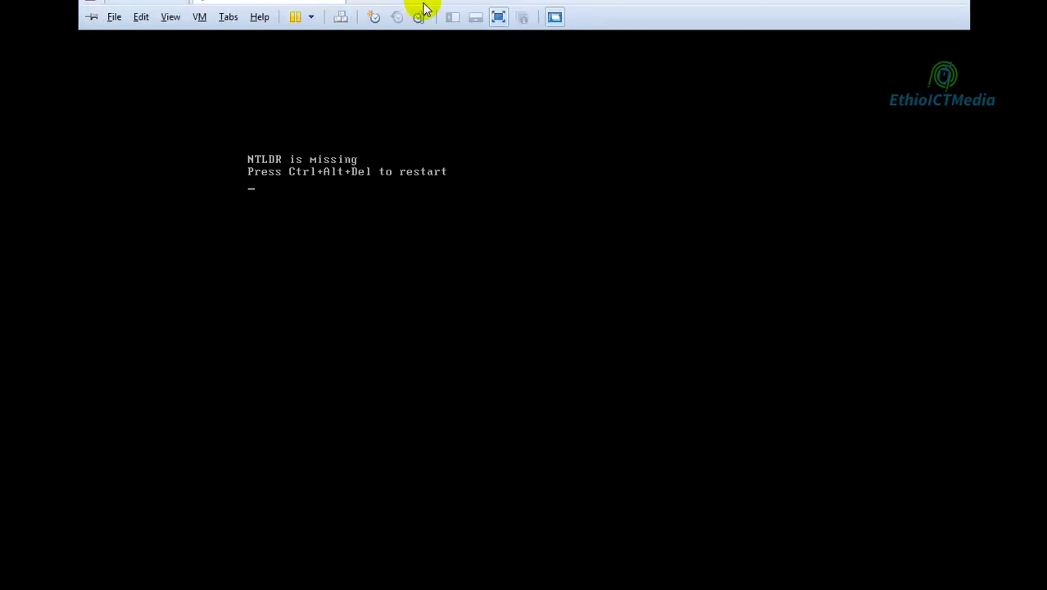
left_click(341, 33)
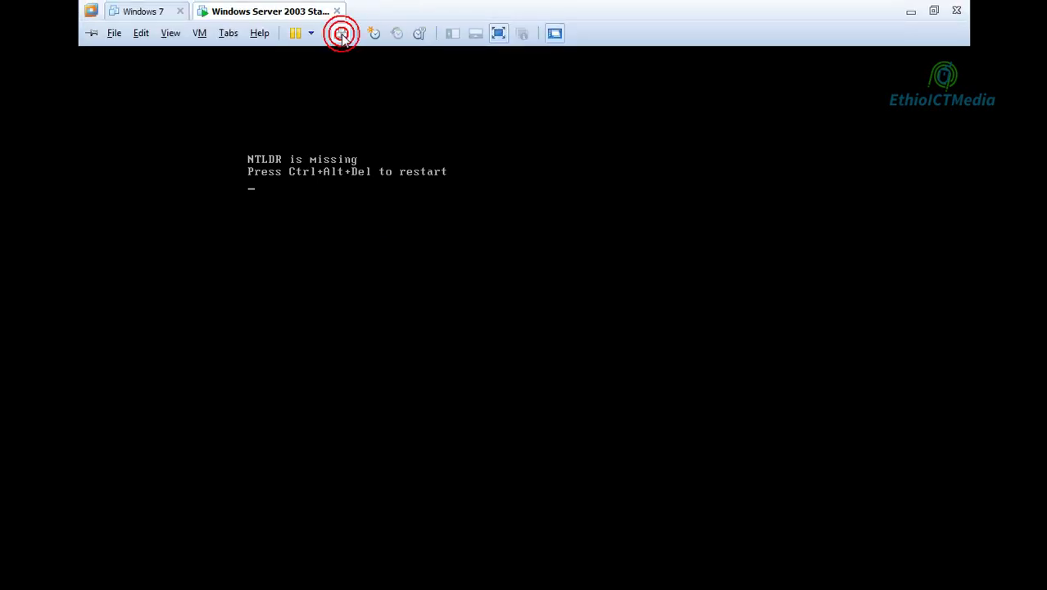
left_click(406, 191)
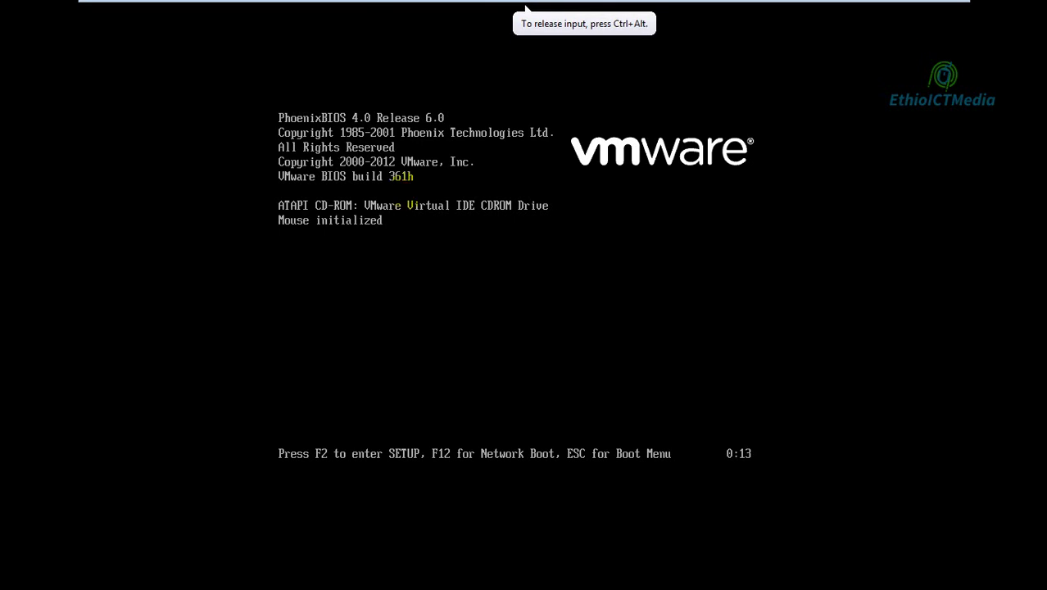
key("Escape")
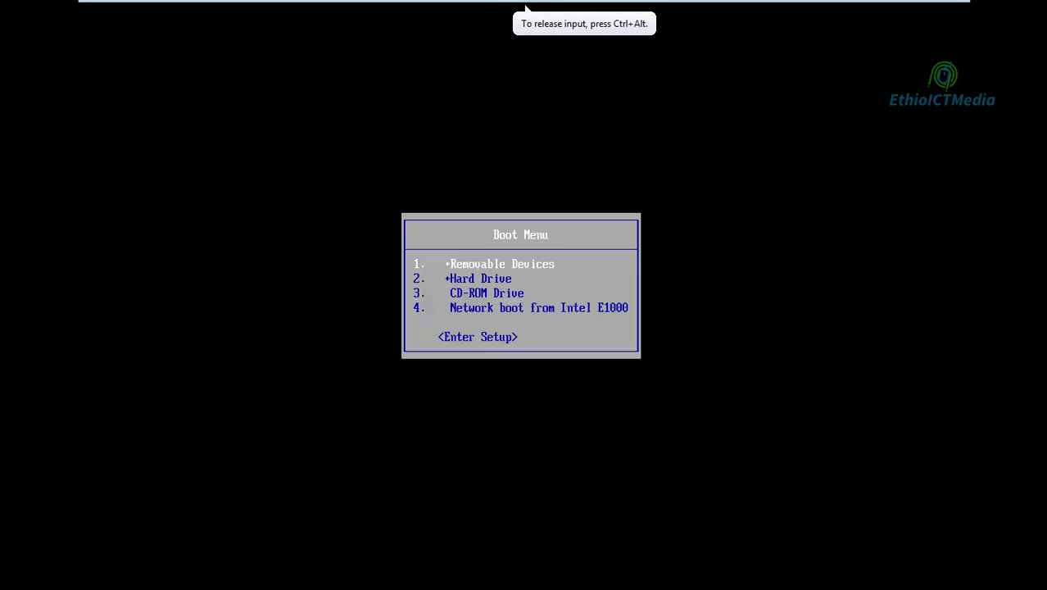
key("Down")
key("Down")
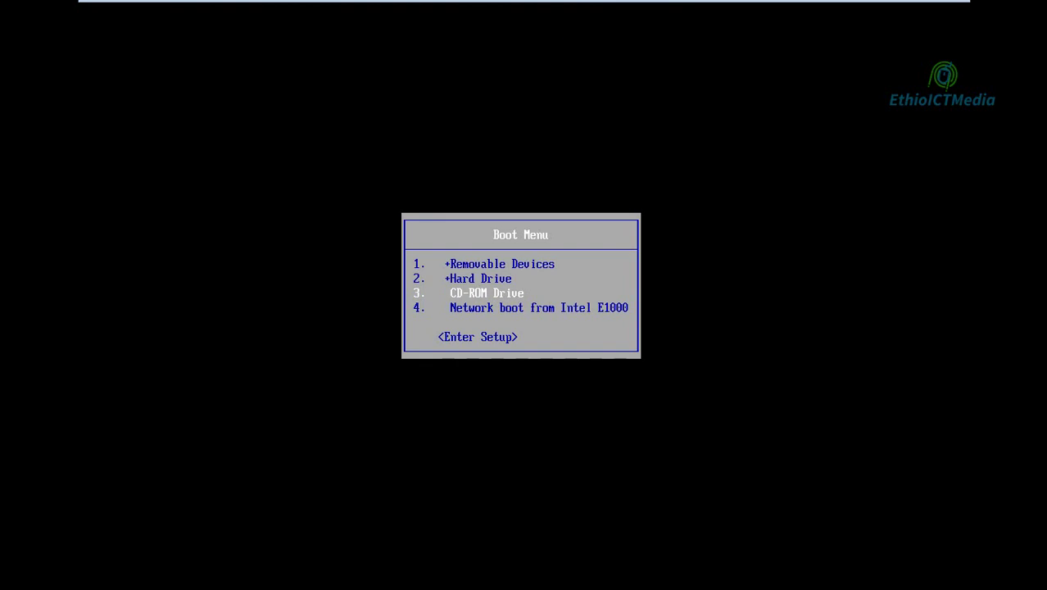
key("Return")
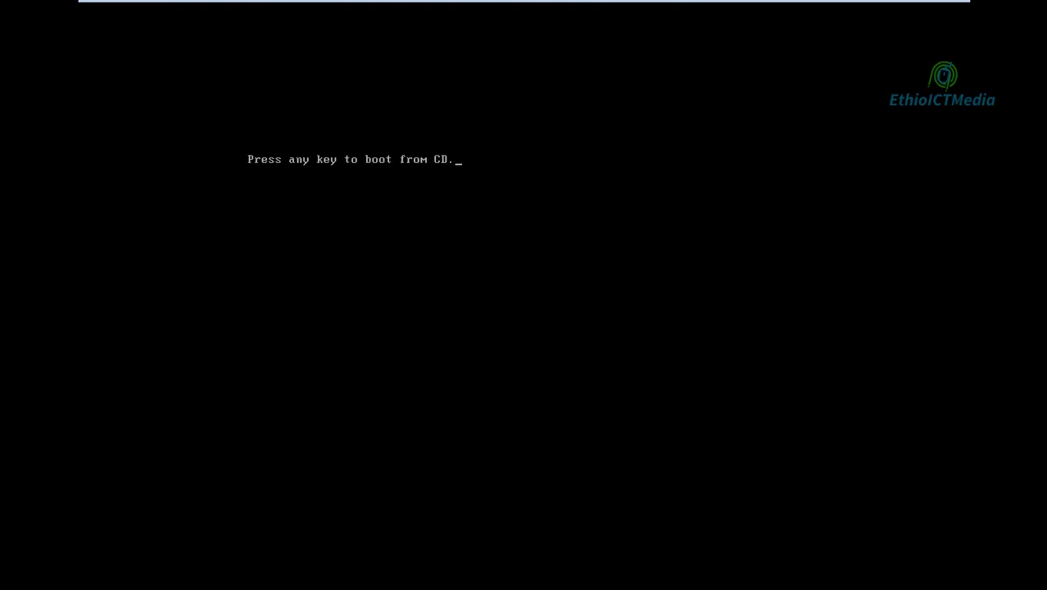
Boot from the CD and pick option B, Windows 2003 Server Standard.
key("Return")
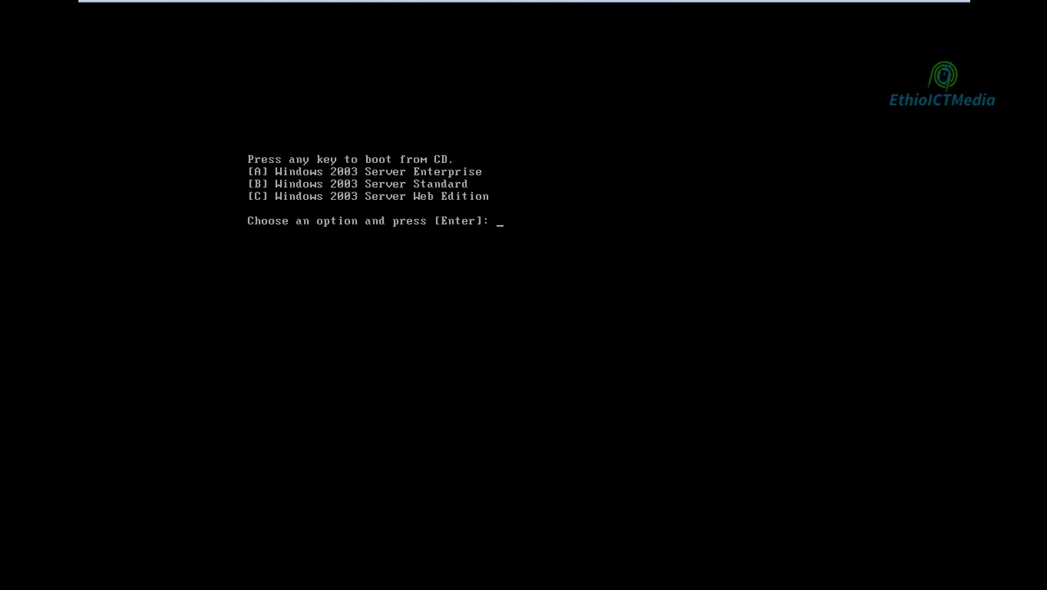
type("B")
key("Return")
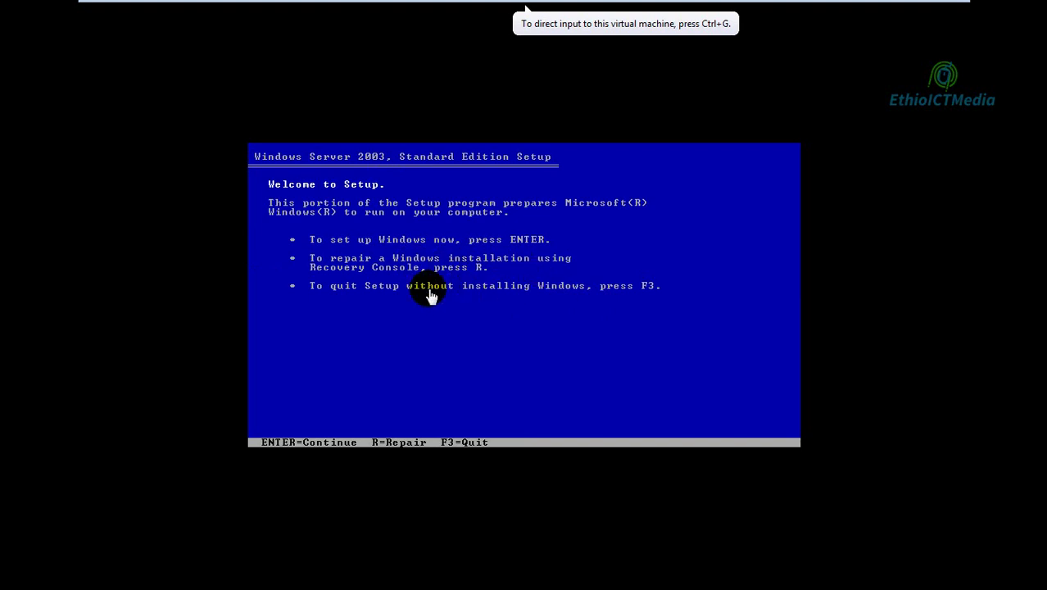
Start the Recovery Console from the Windows Server 2003 Setup welcome screen.
left_click(468, 341)
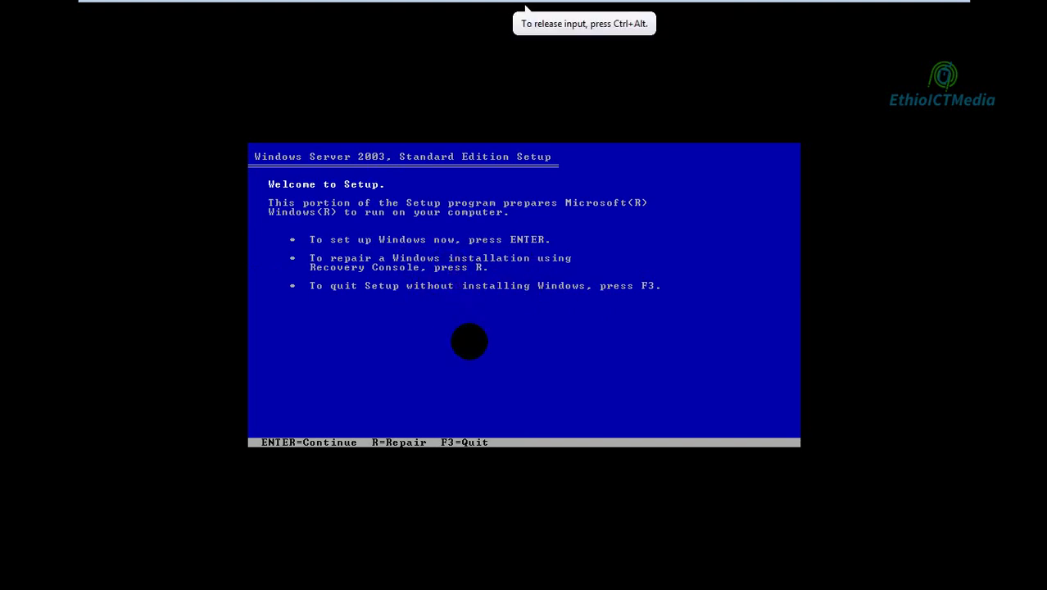
key("Return")
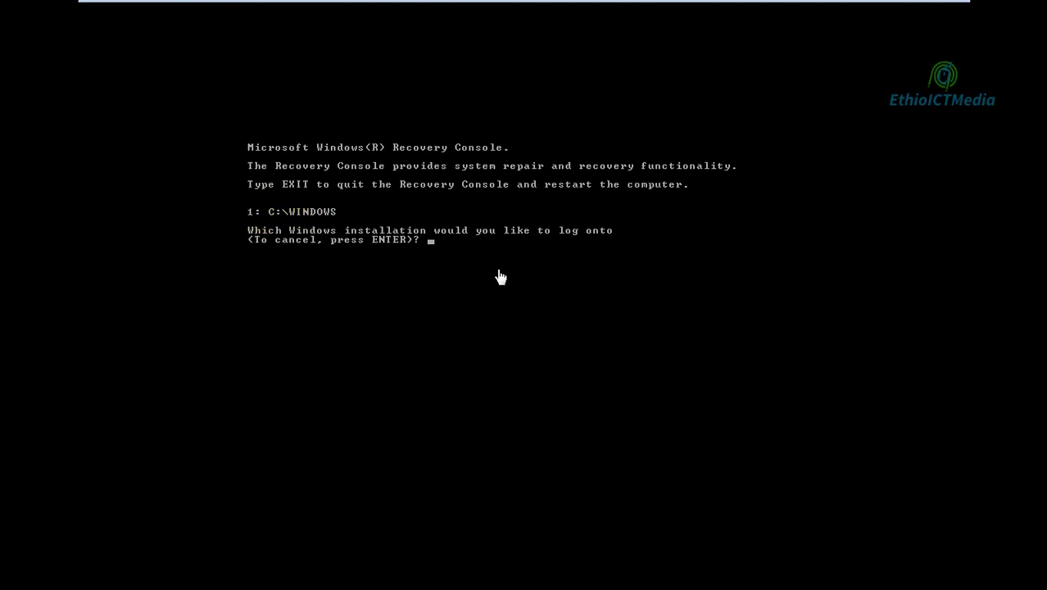
Log onto installation 1 (C:\WINDOWS) with the Administrator password.
left_click(464, 258)
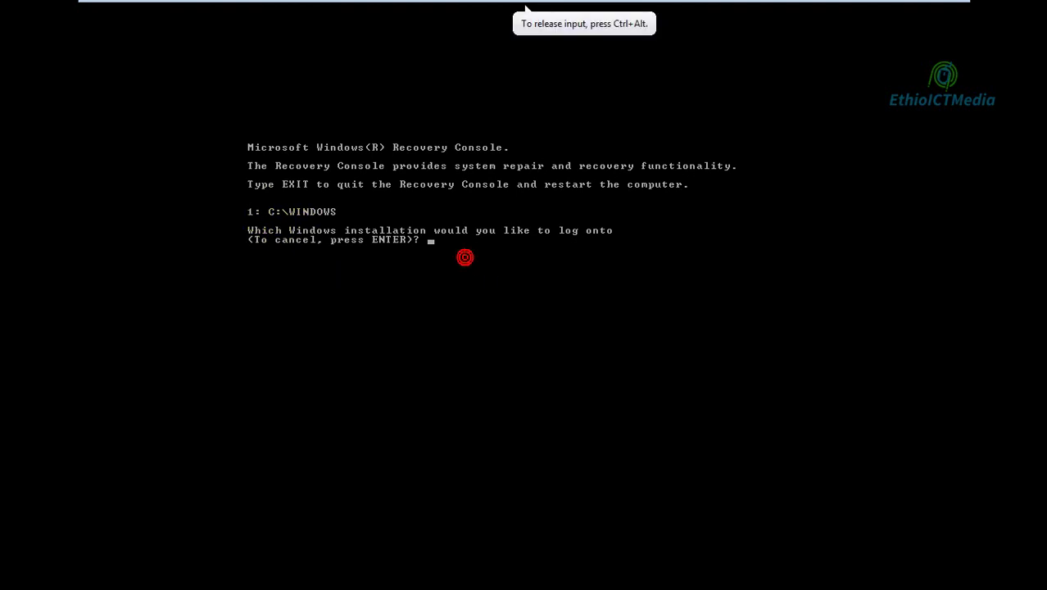
type("1")
key("Return")
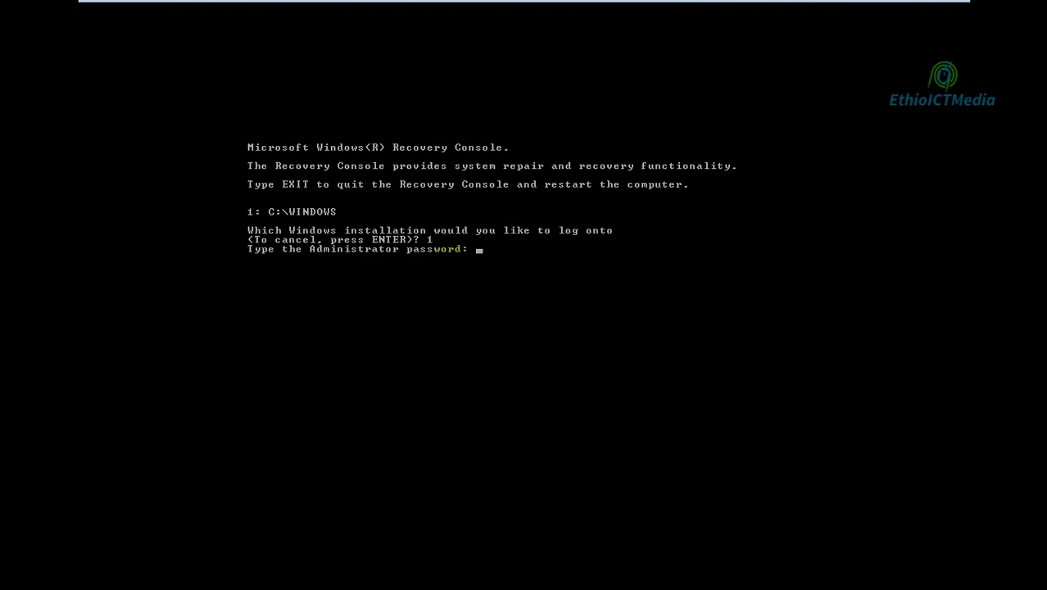
type("**********")
key("Return")
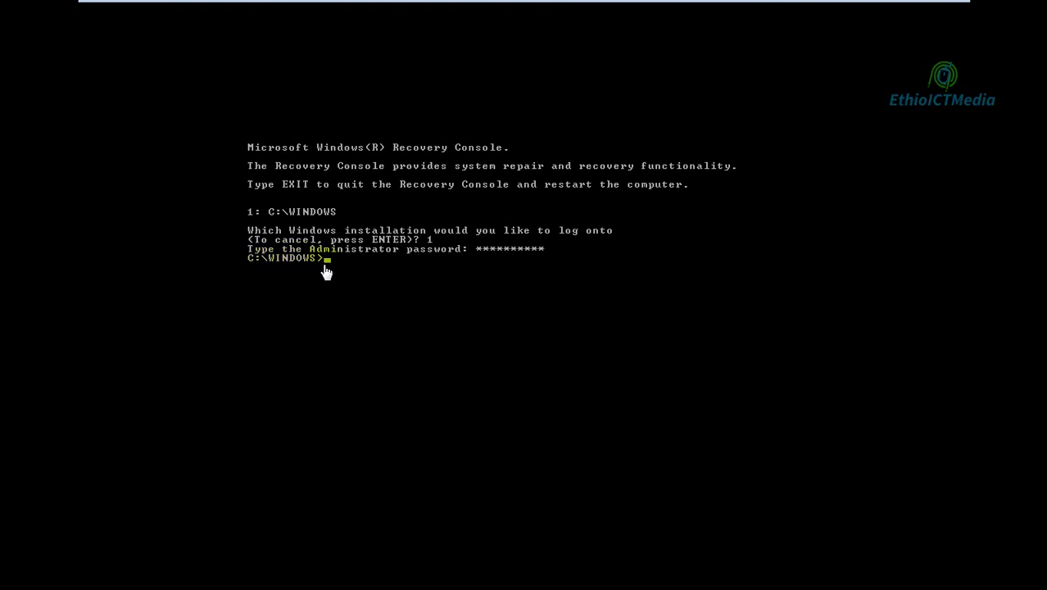
Move up to C:\ with cd .. and run map to list drives (D: is the CD-ROM).
left_click(357, 296)
type("cd ..")
key("Return")
type("map")
key("Return")
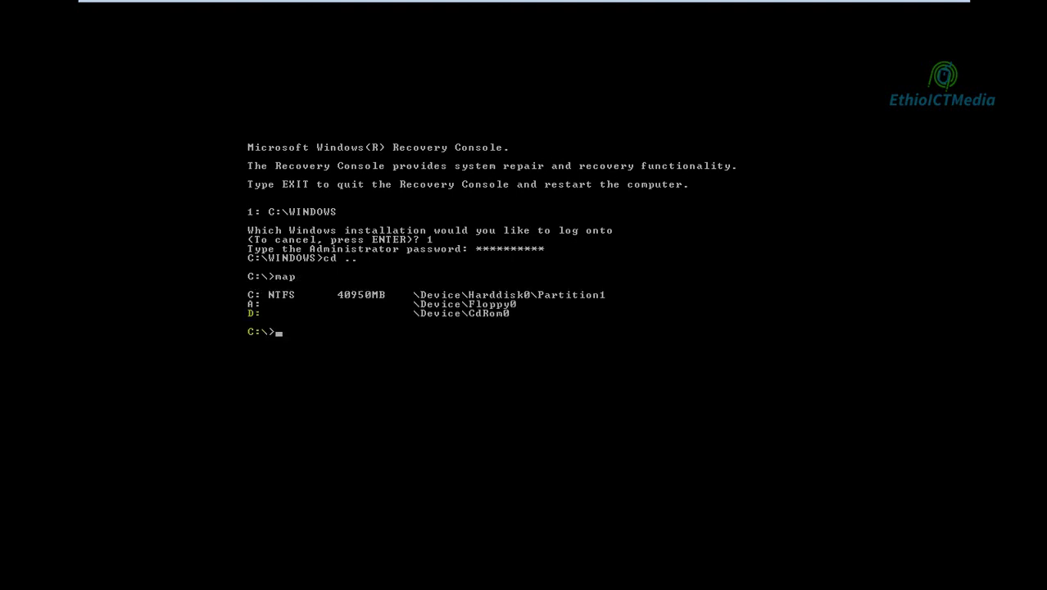
key("ctrl+alt")
Enter copy d:\i386\ntldr at the C:\> prompt without running it.
left_click(320, 356)
type("co")
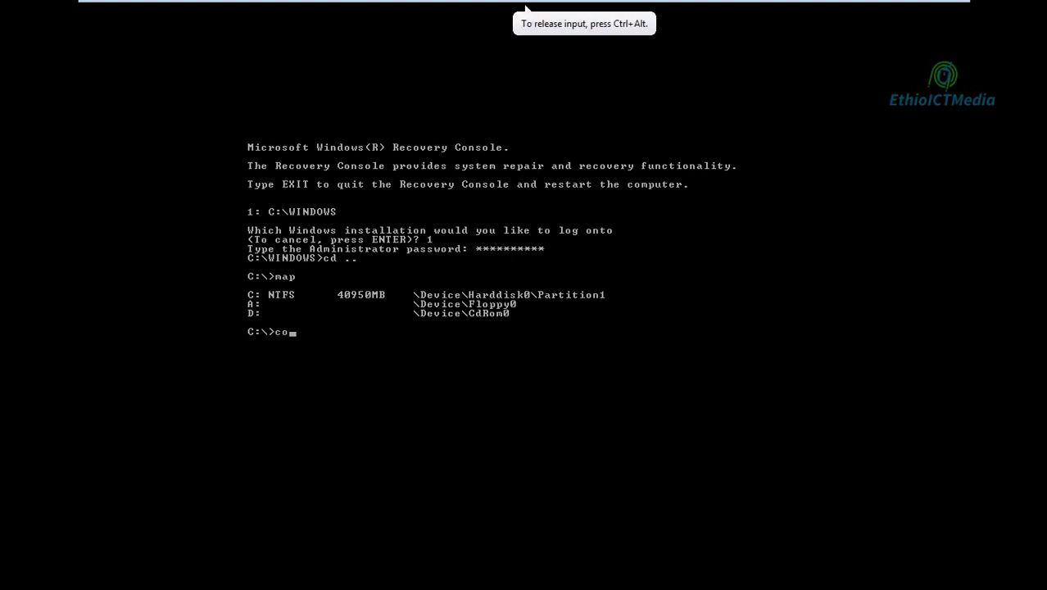
type("py d:\\i386\\ntldr")
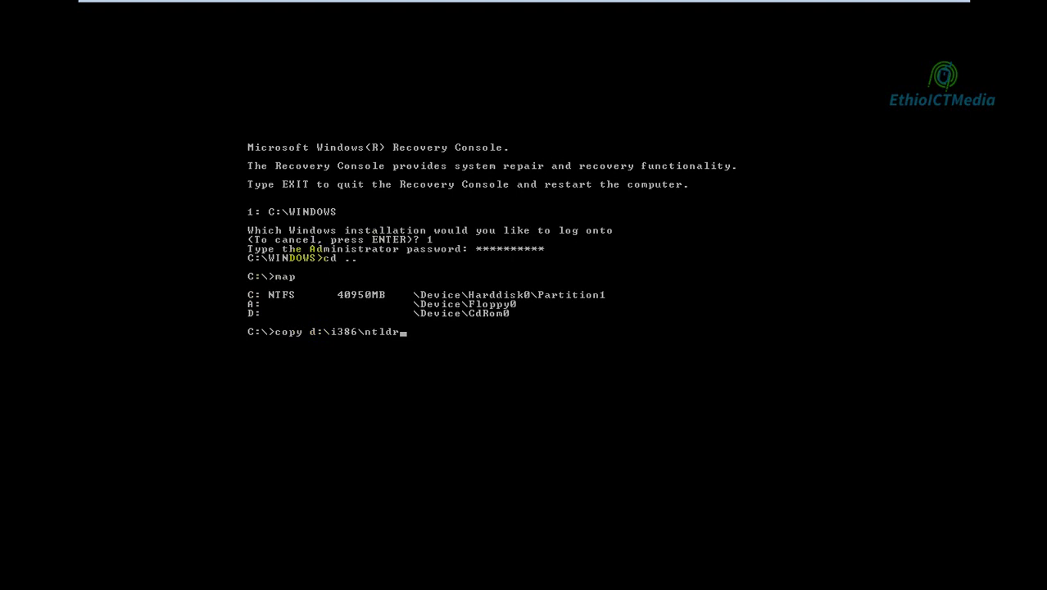
key("ctrl+alt")
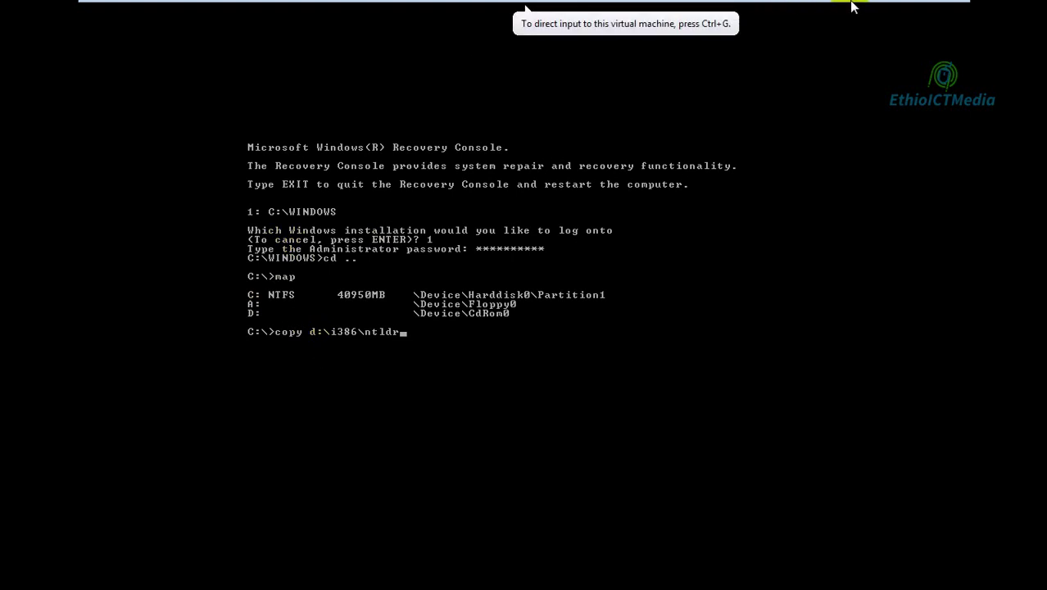
Open the Windows Server CD drive from the host's Computer window.
left_click(910, 12)
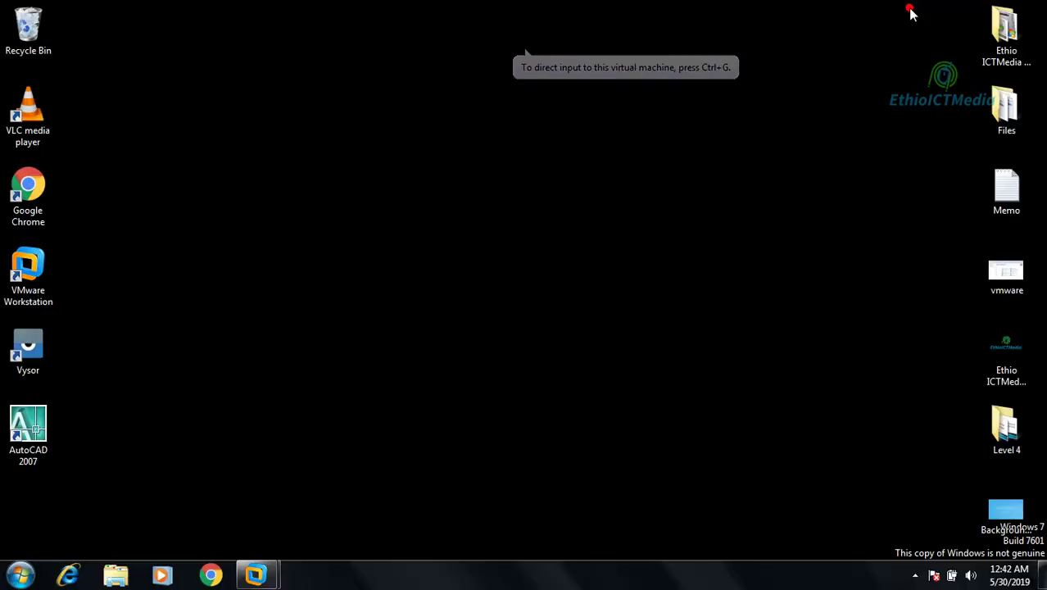
left_click(20, 576)
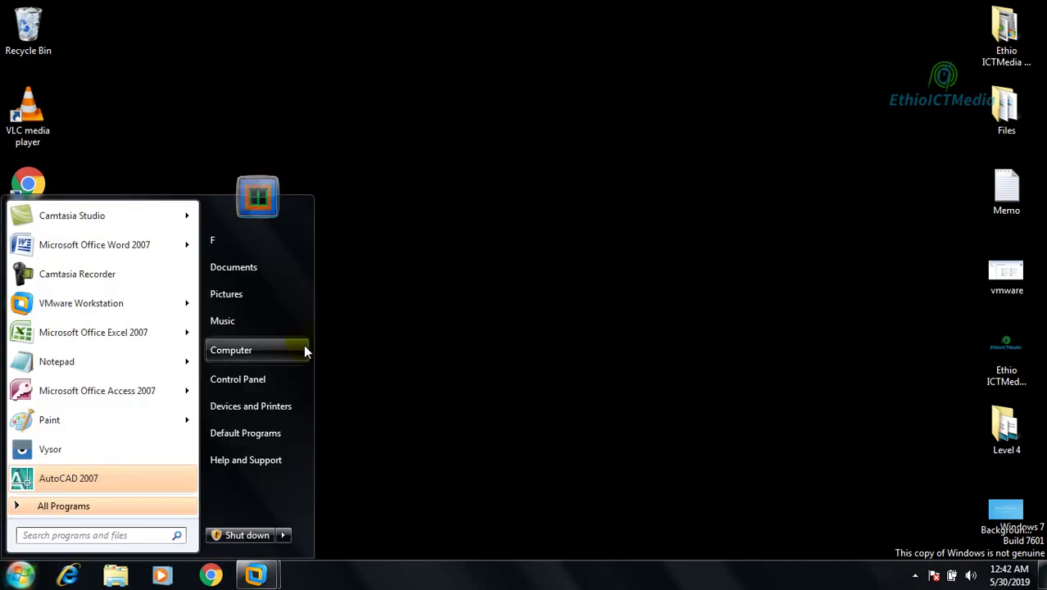
left_click(304, 349)
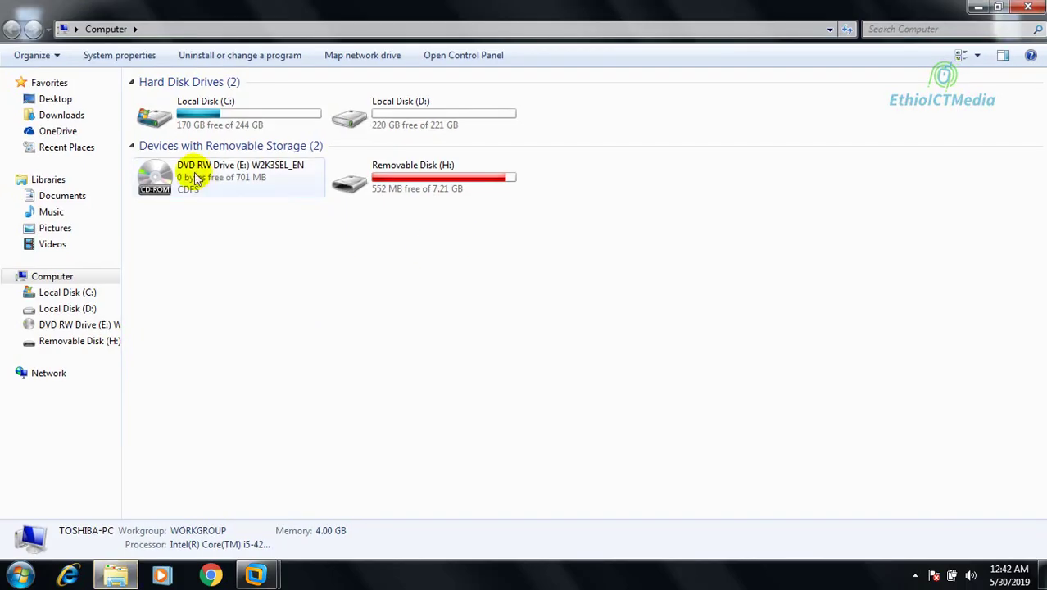
left_click(197, 181)
right_click(197, 180)
left_click(244, 186)
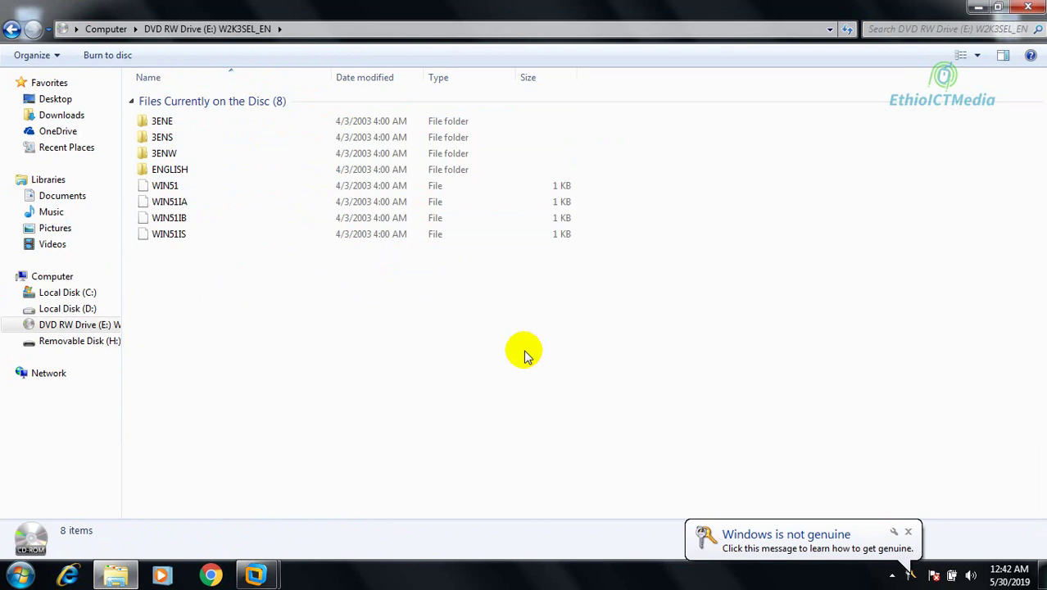
left_click(909, 533)
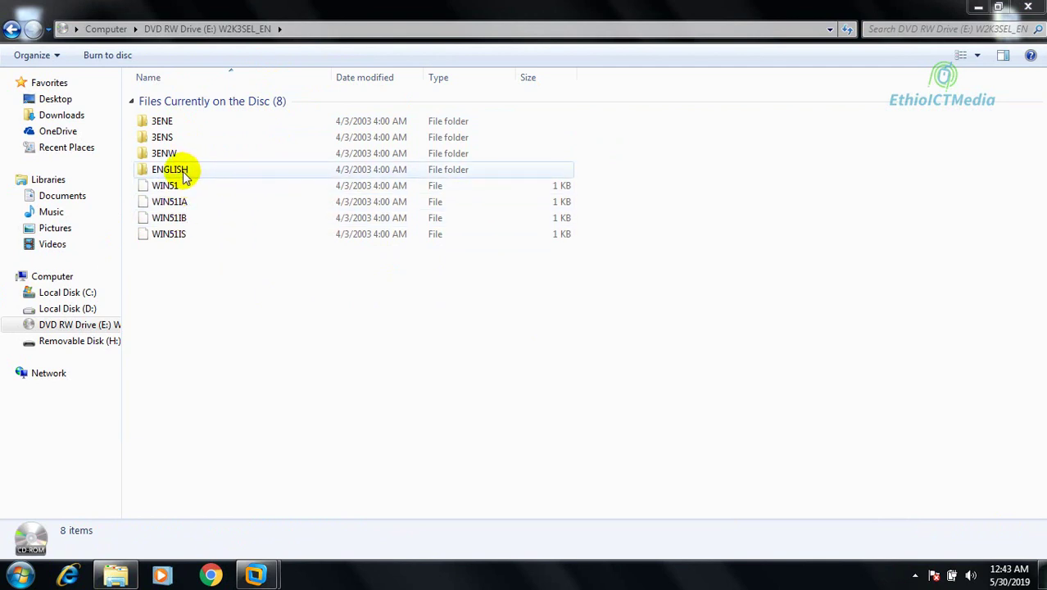
Browse the CD into ENGLISH\WIN2003\STD\I386.
double_click(192, 172)
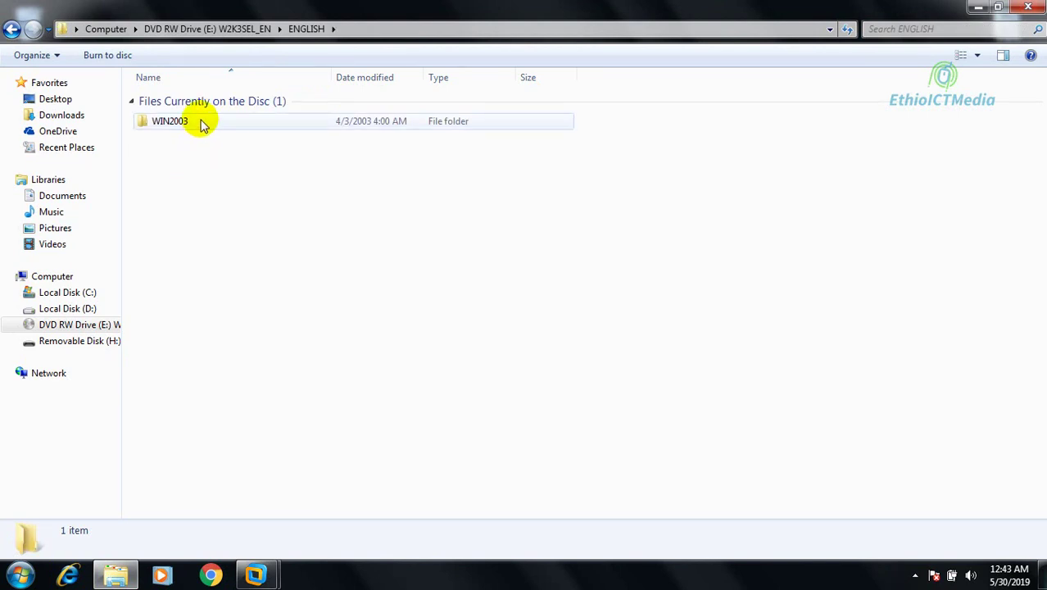
double_click(201, 127)
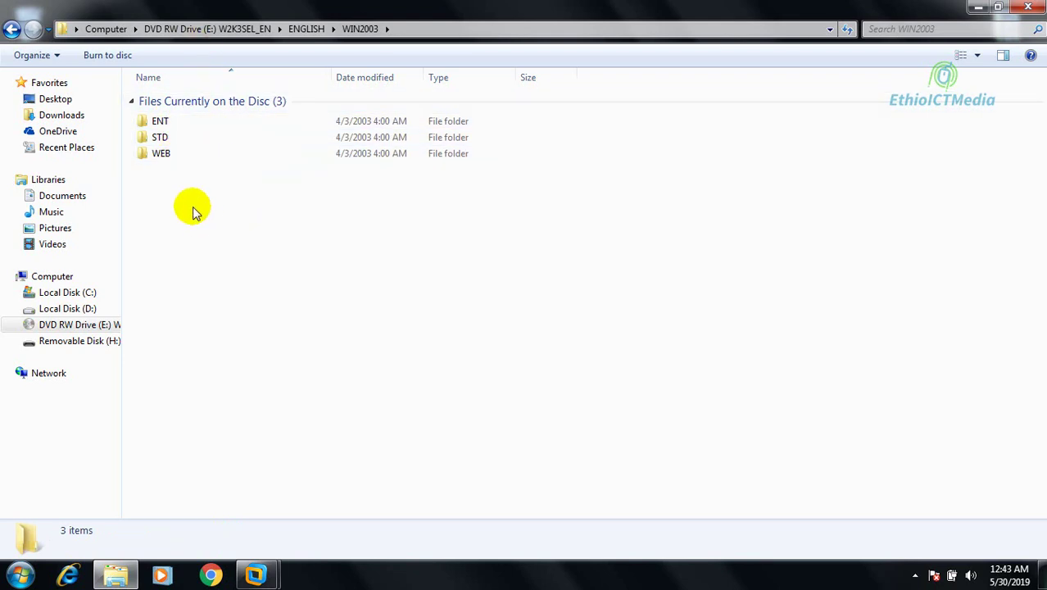
double_click(160, 138)
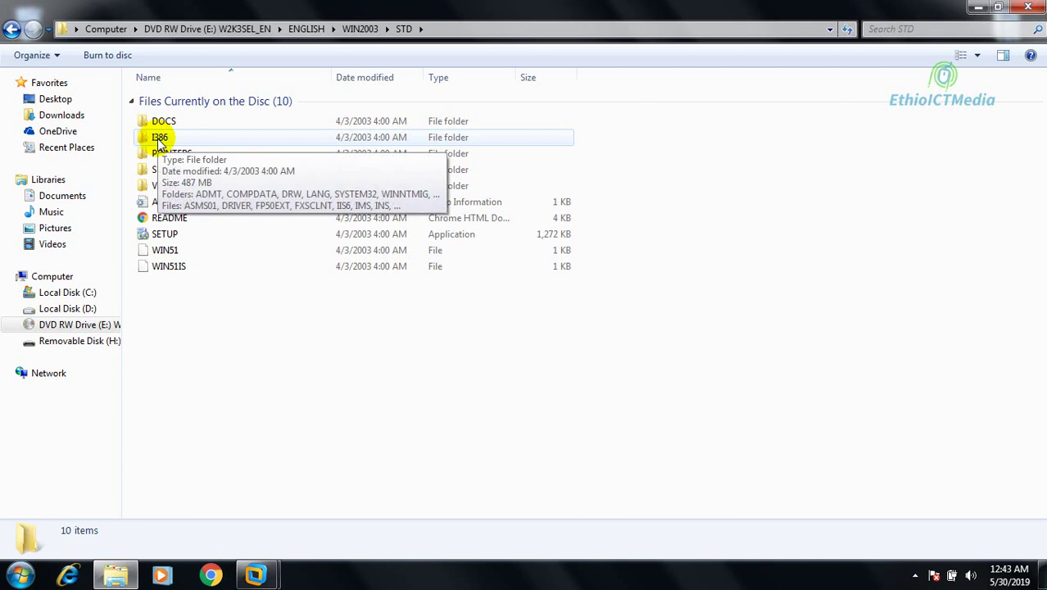
double_click(159, 137)
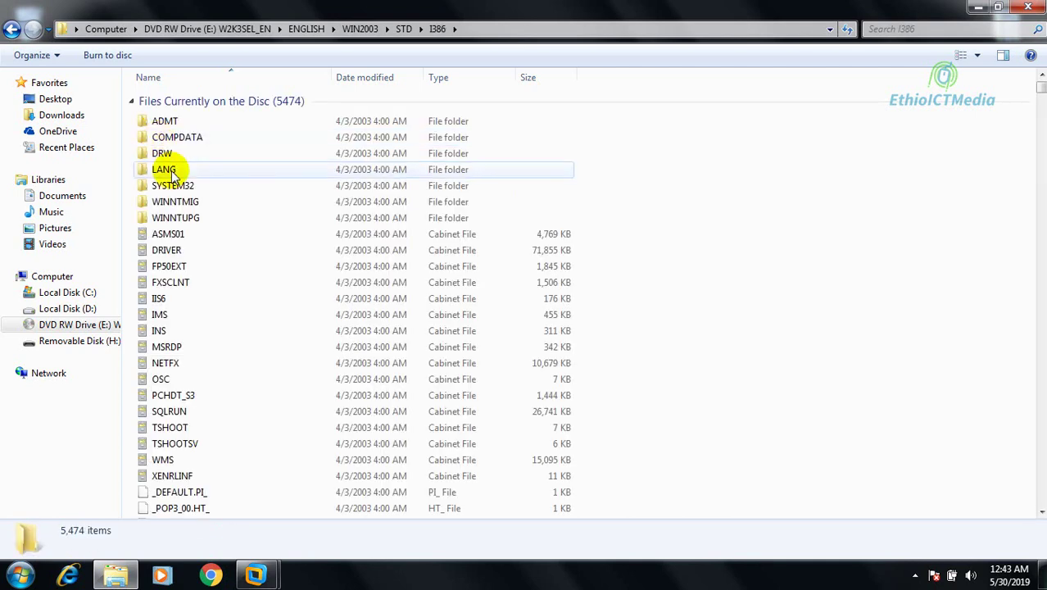
Locate and select the NTLDR file in the CD's I386 folder in Windows Explorer.
left_click(195, 249)
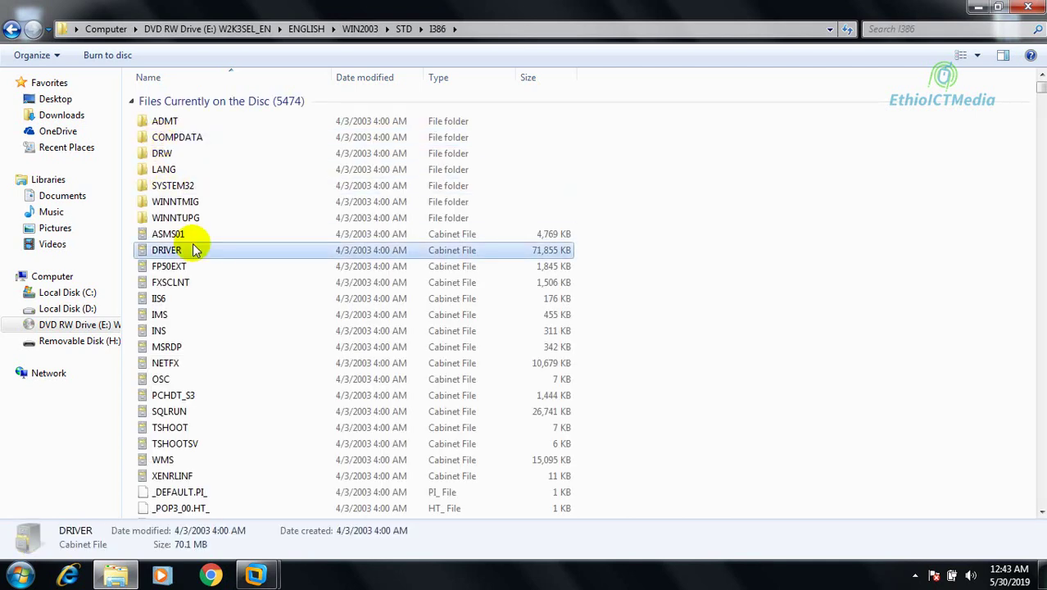
key("n")
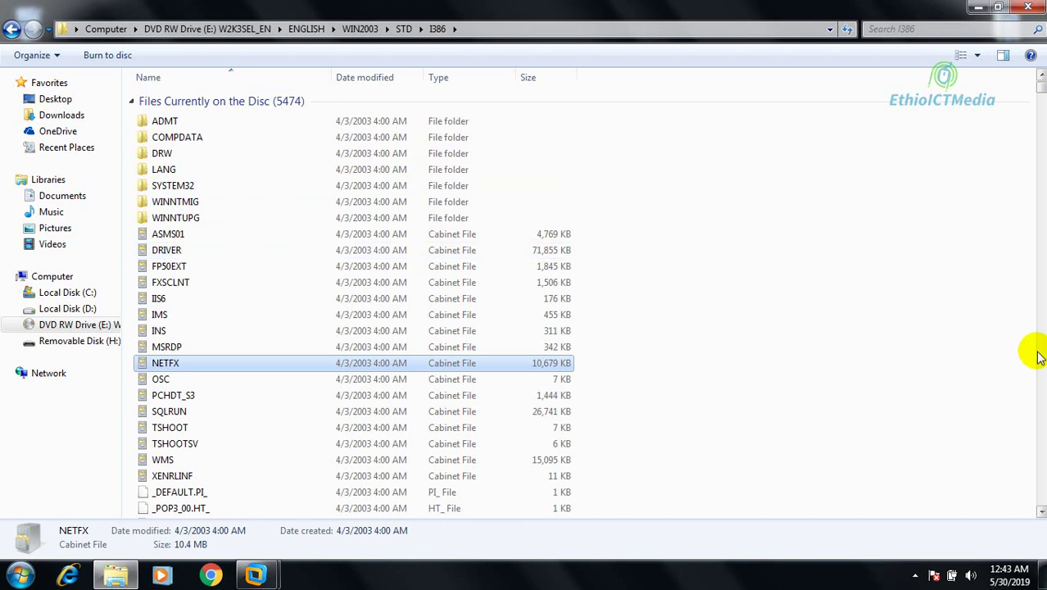
left_click_drag(1041, 90, 1017, 348)
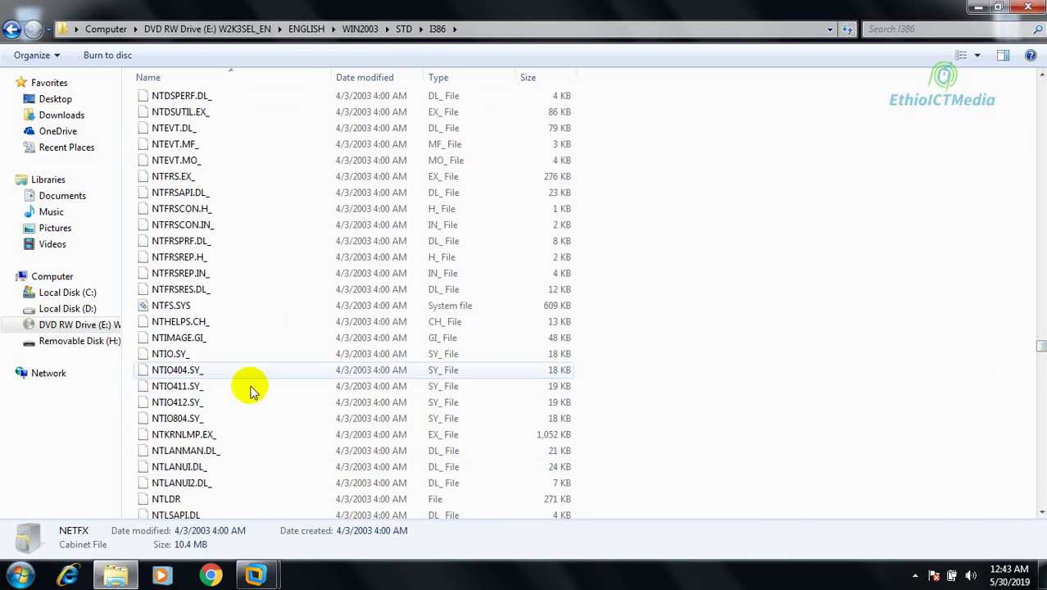
left_click(181, 498)
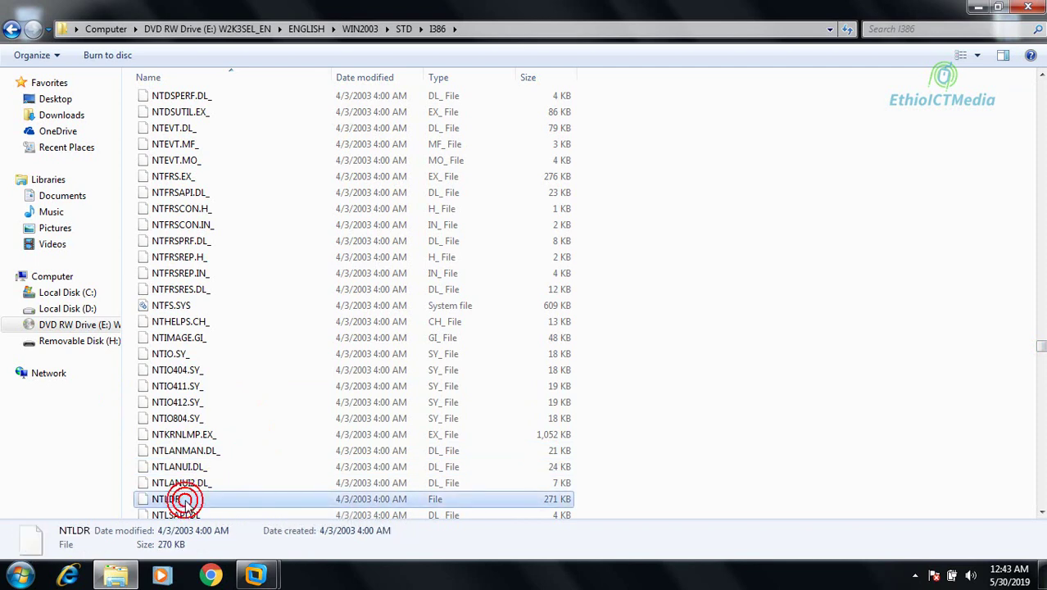
left_click(1042, 512)
left_click(1042, 512)
left_click(1042, 512)
left_click(1042, 512)
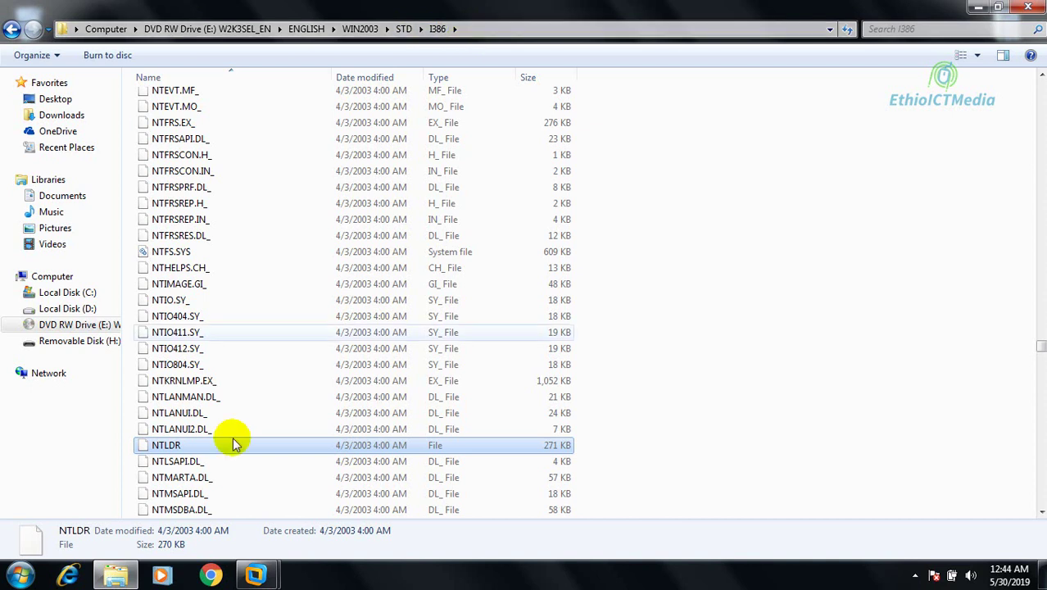
Switch back to the Windows Server 2003 VM's Recovery Console window.
left_click(261, 567)
left_click(326, 487)
left_click(426, 354)
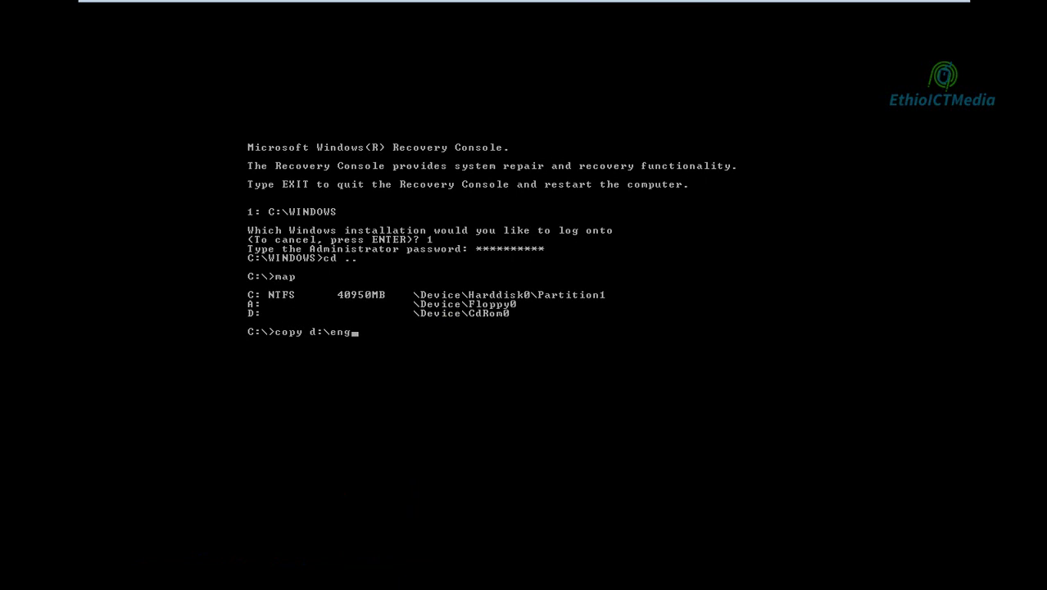
Complete the Recovery Console command as copy d:\english\win2003\std\i386\ntldr, not yet run.
type("h")
type("\\win2003\\std\\i386\\ntldr")
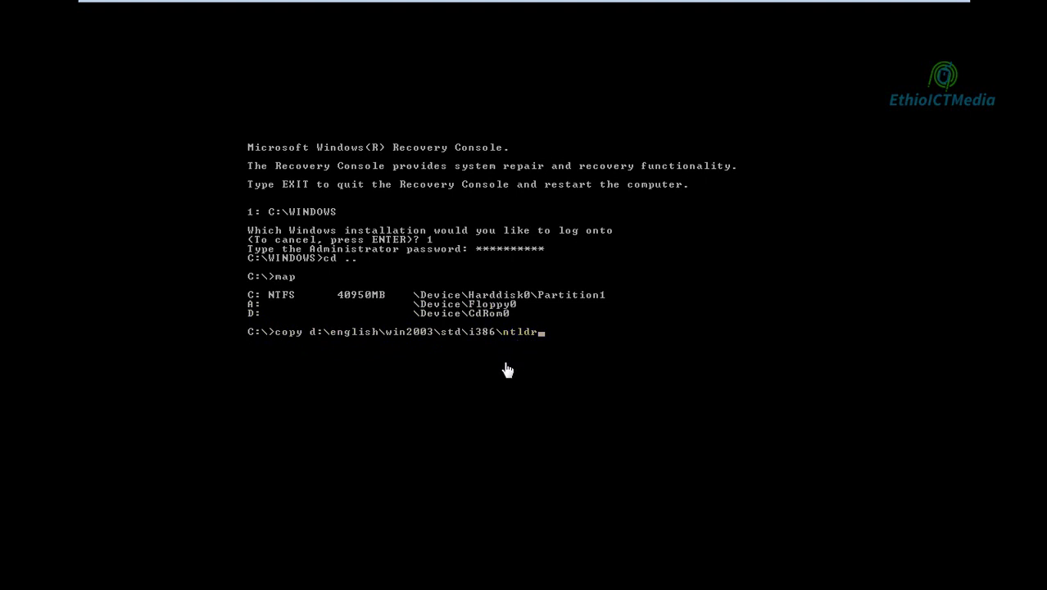
left_click(604, 349)
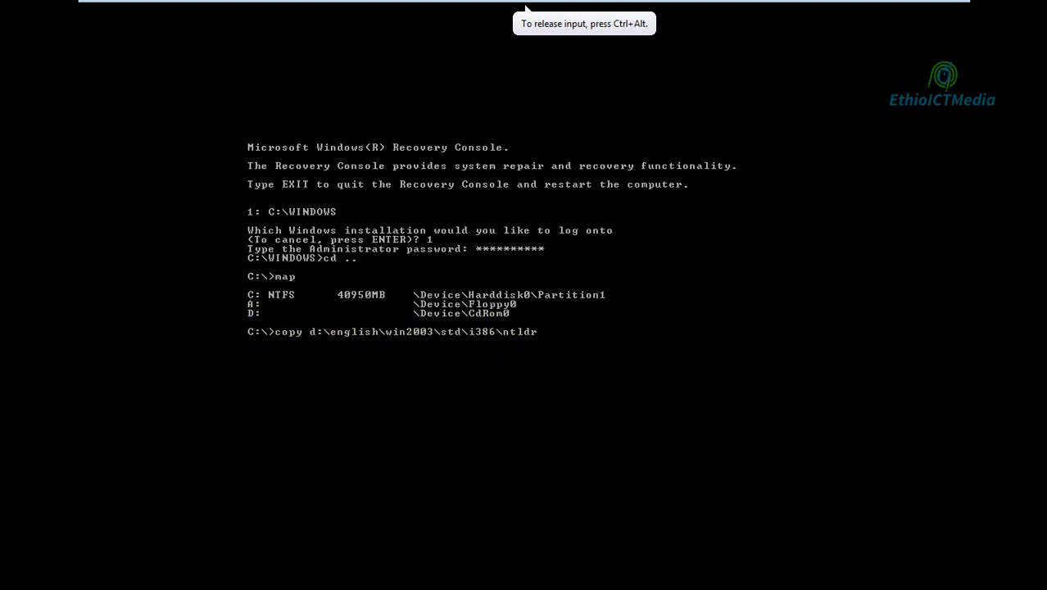